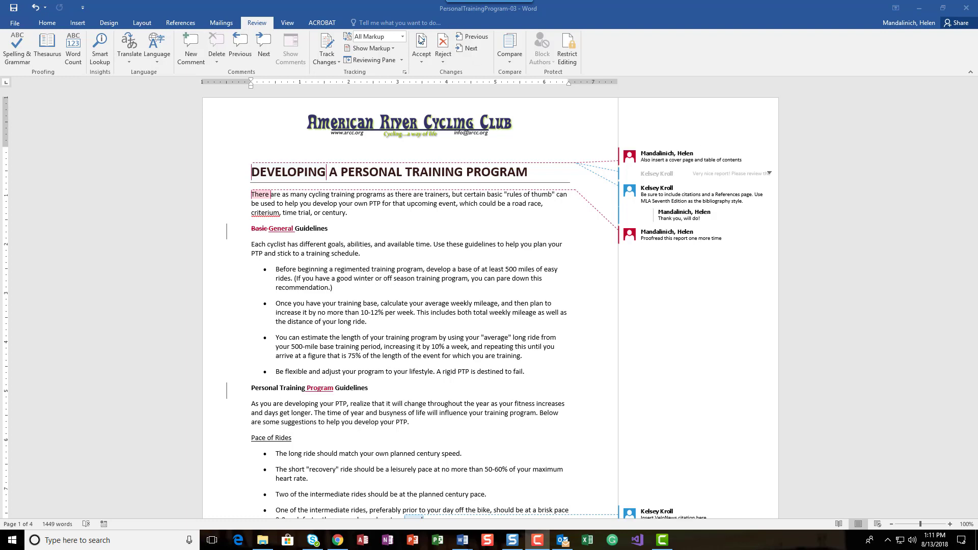
- Accept all tracked changes and delete all comments in the document
click(423, 63)
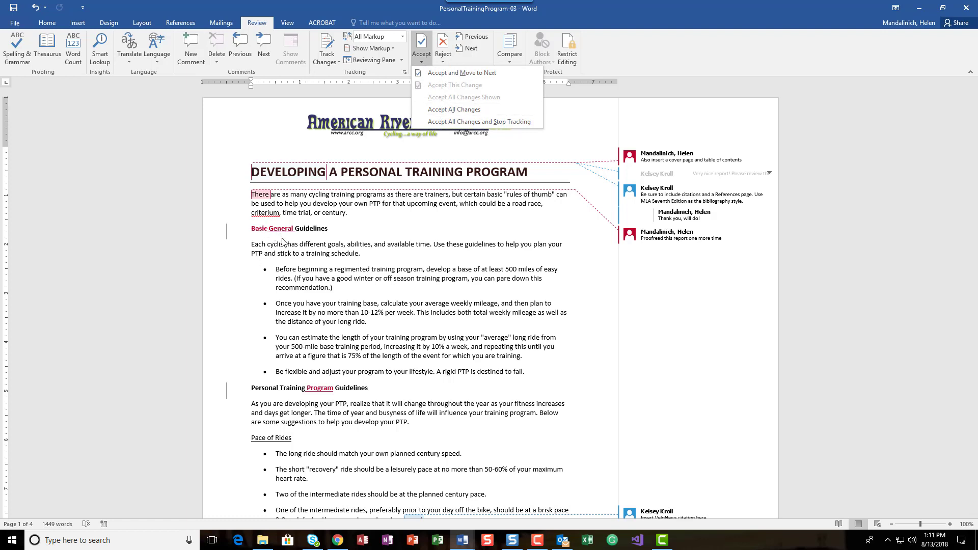
click(429, 110)
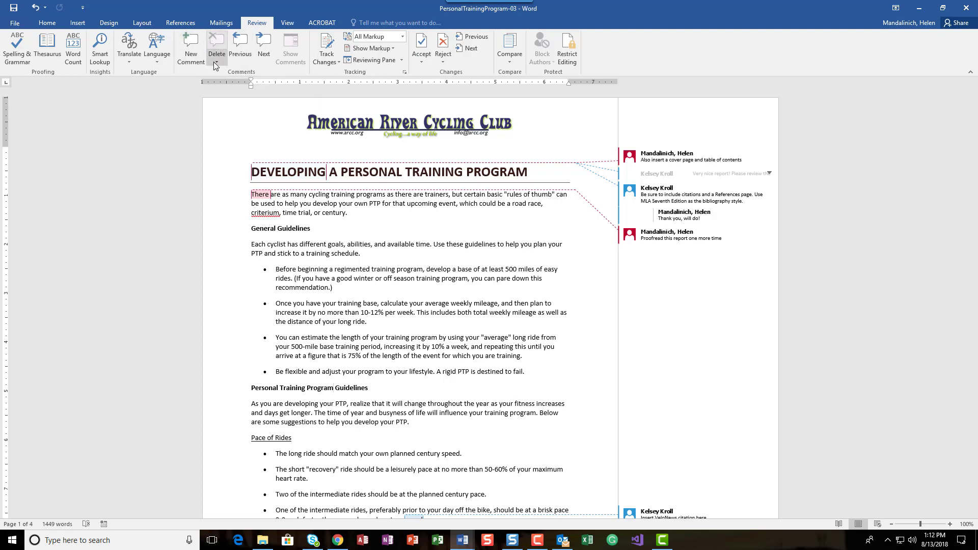
click(214, 62)
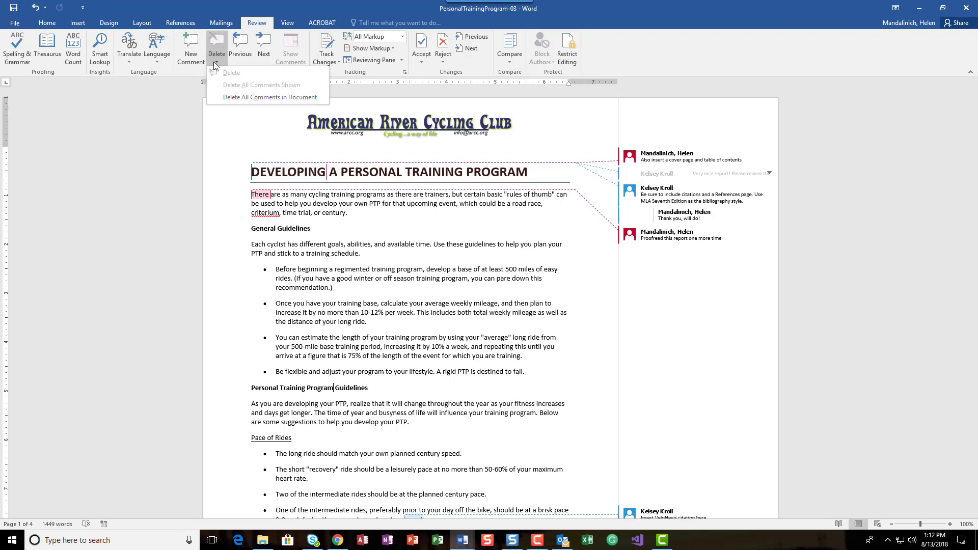
click(227, 97)
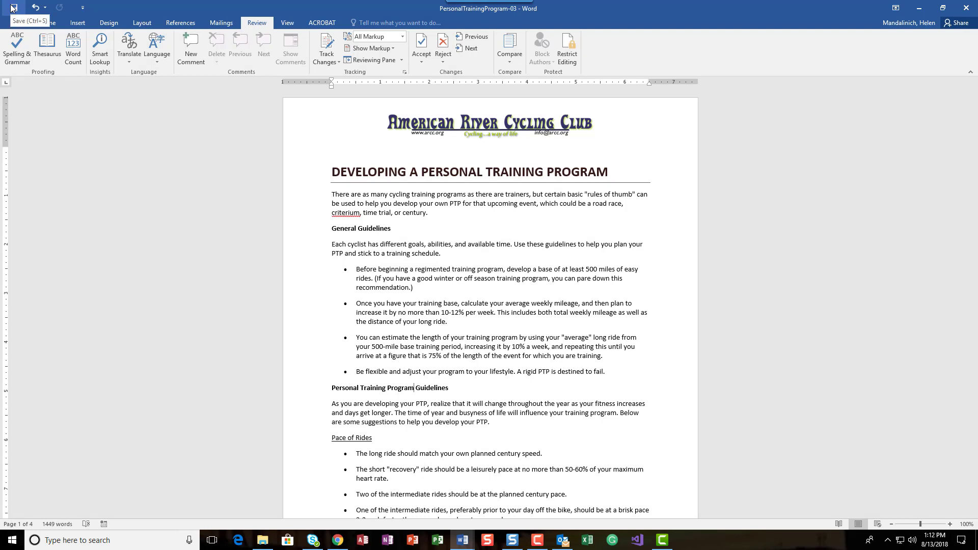
- Save the document as 'hjm PP W3-3' in the CamtasiaMovies folder
click(15, 22)
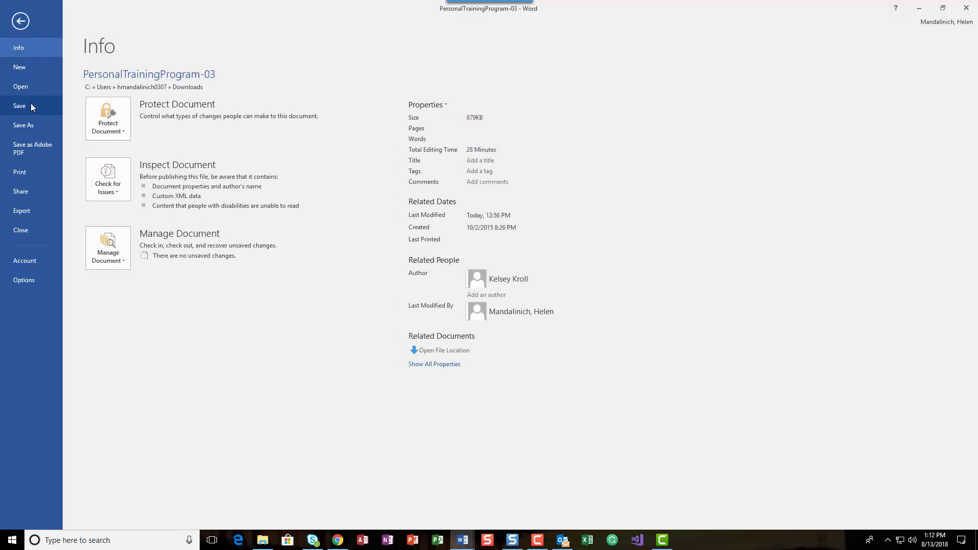
click(25, 128)
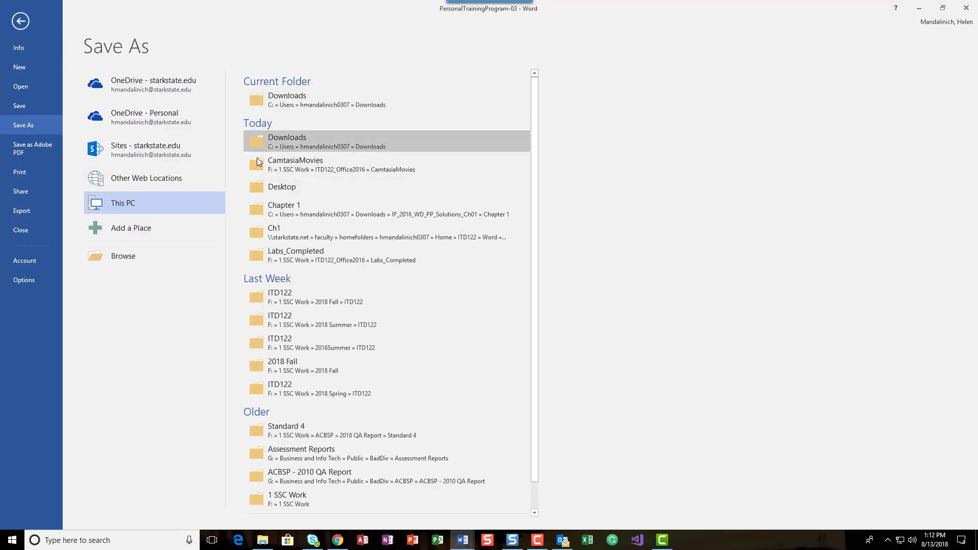
click(312, 164)
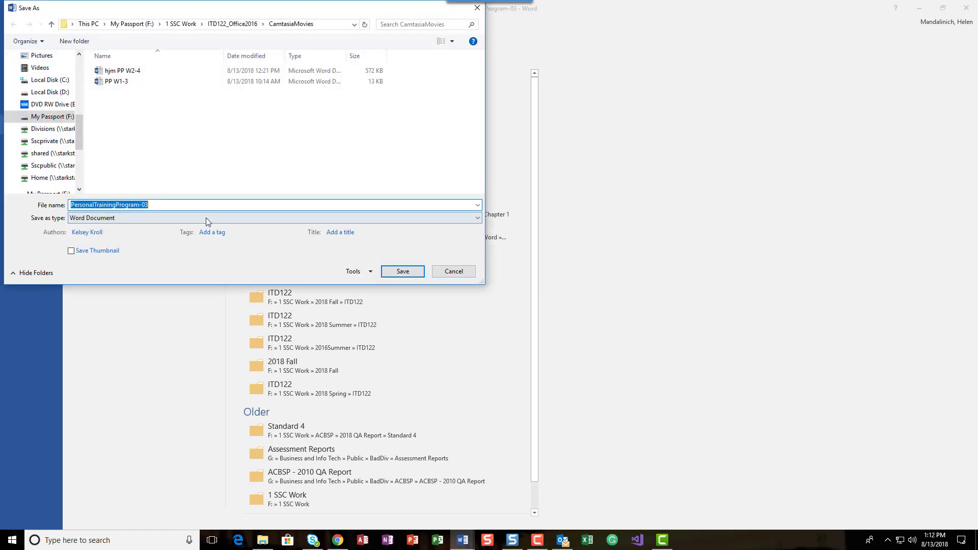
text(hjm )
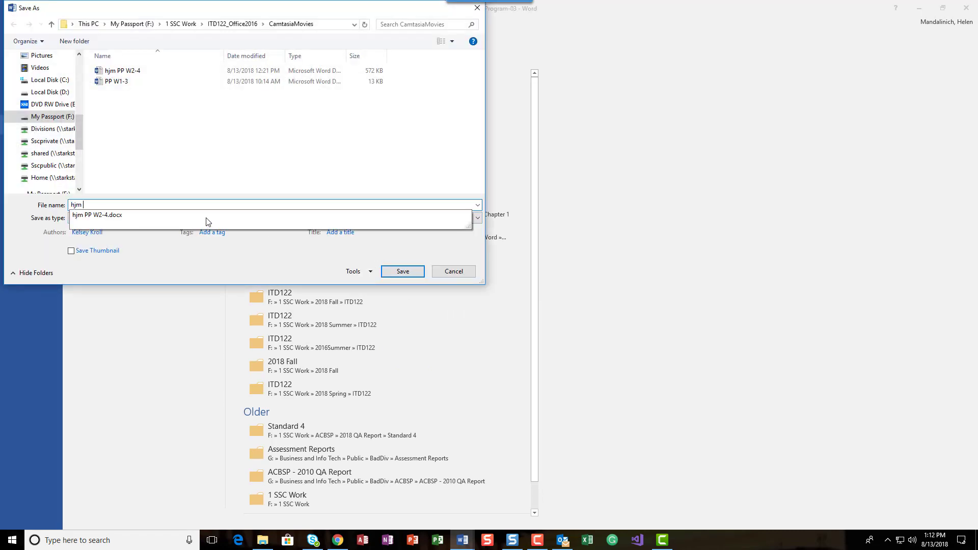
text(PP W3)
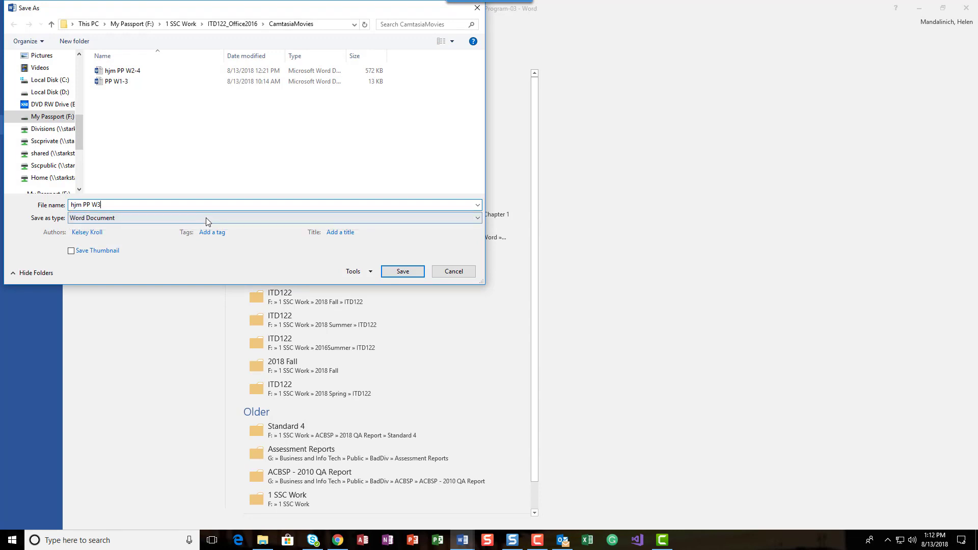
text(-3)
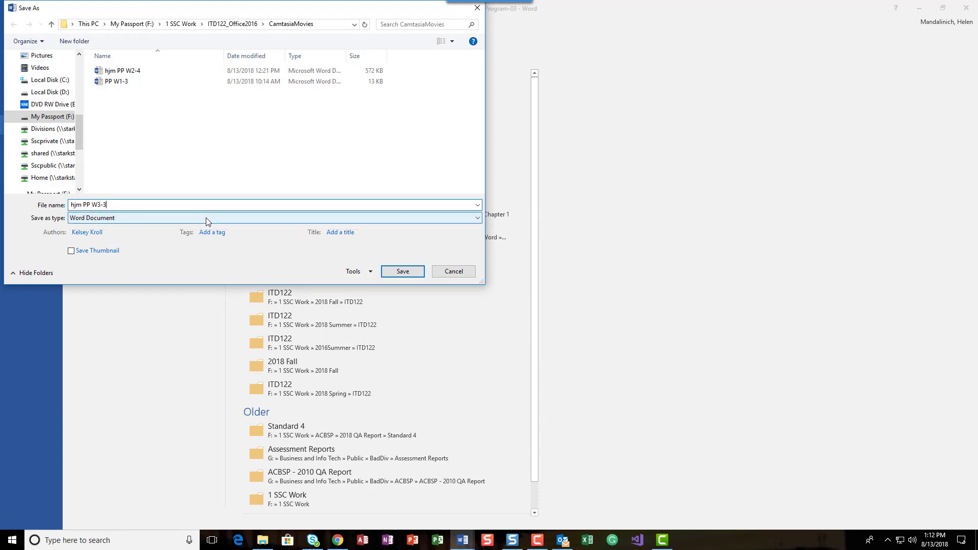
key(Return)
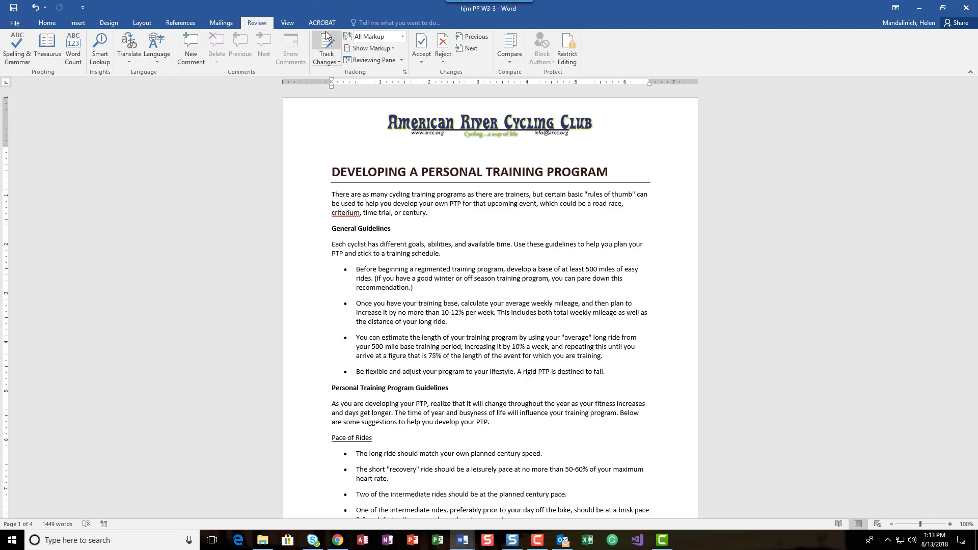
- Turn on the display of formatting marks
click(46, 22)
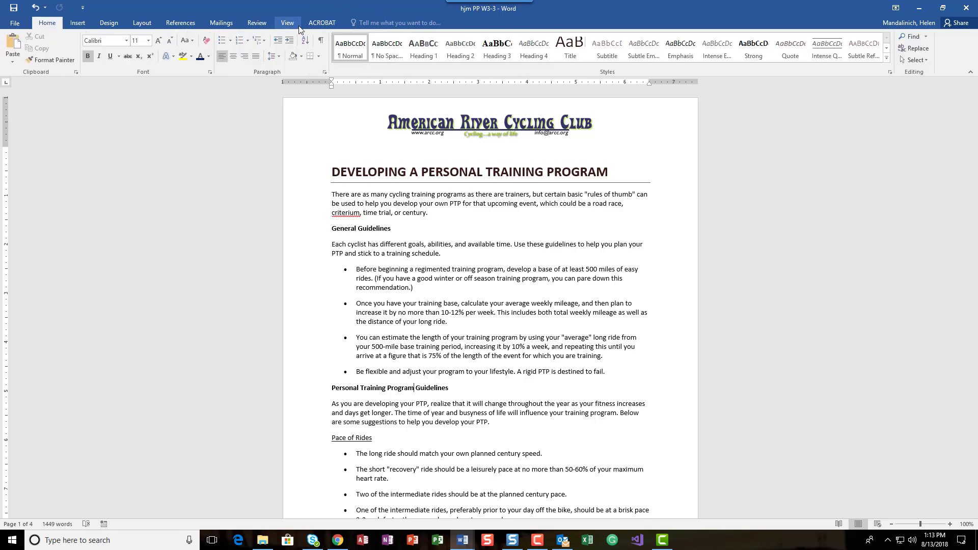
click(321, 42)
click(321, 42)
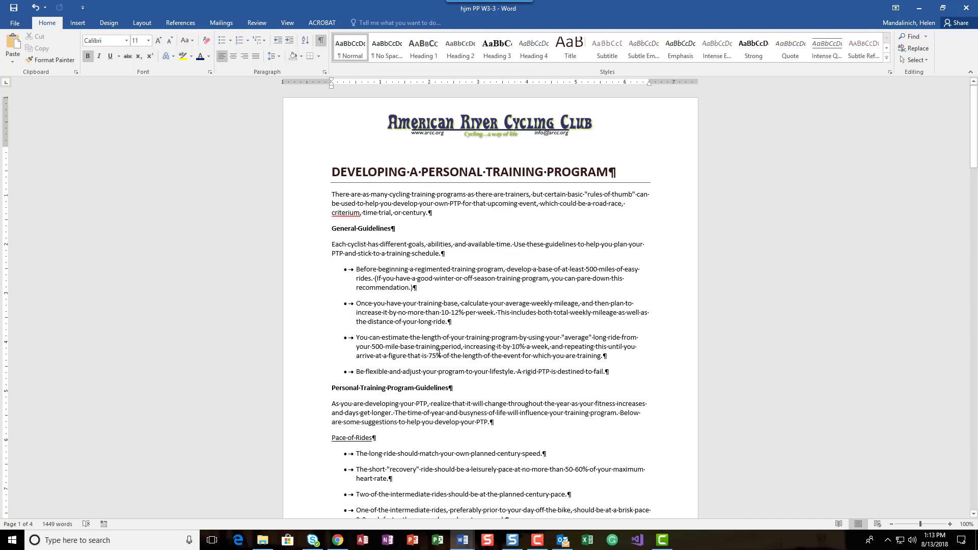
- Insert an endnote after 'PTP' in the opening paragraph reading 'Personal training program'
click(427, 405)
click(462, 203)
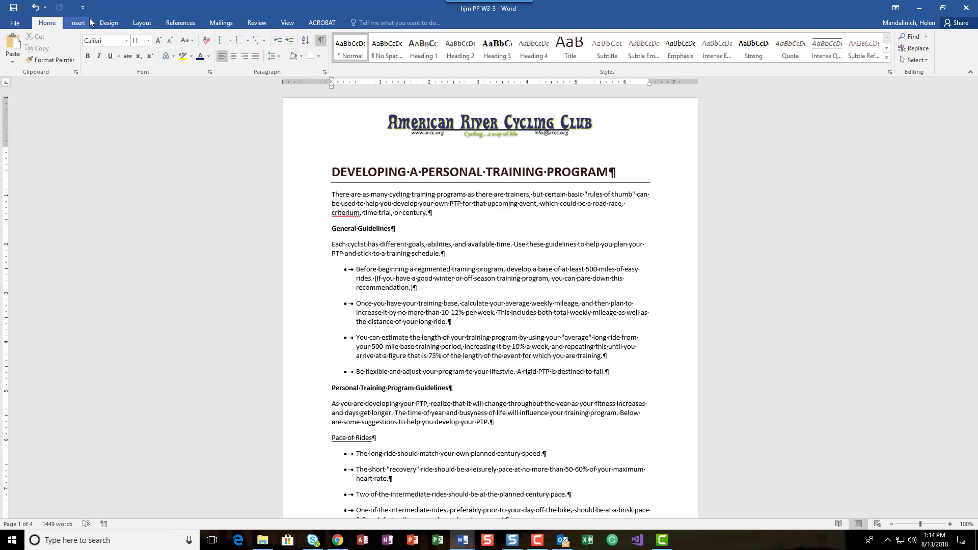
click(191, 24)
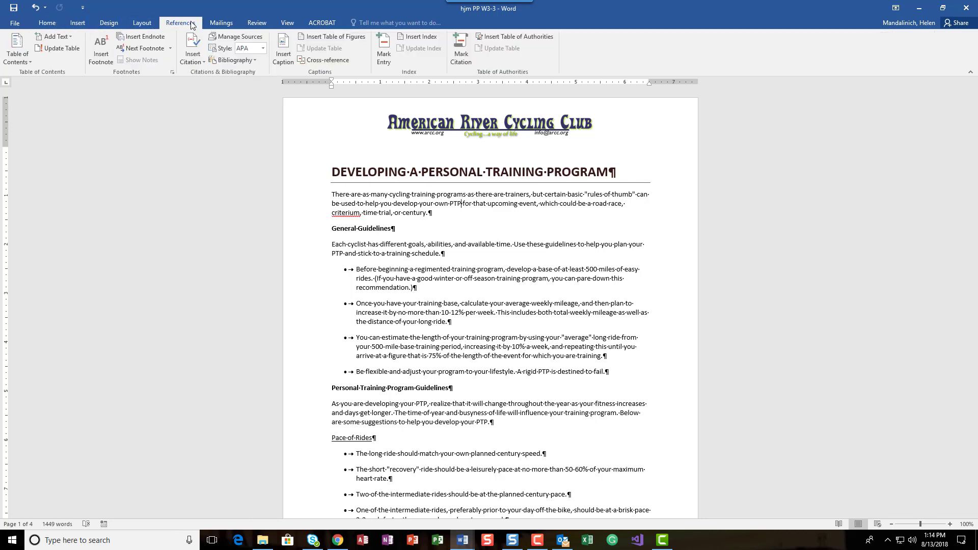
click(147, 39)
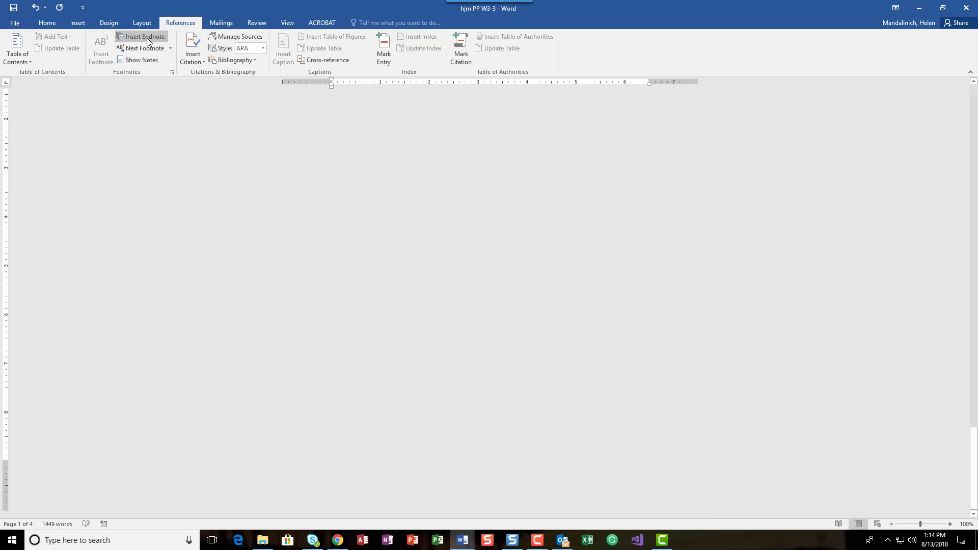
text(P)
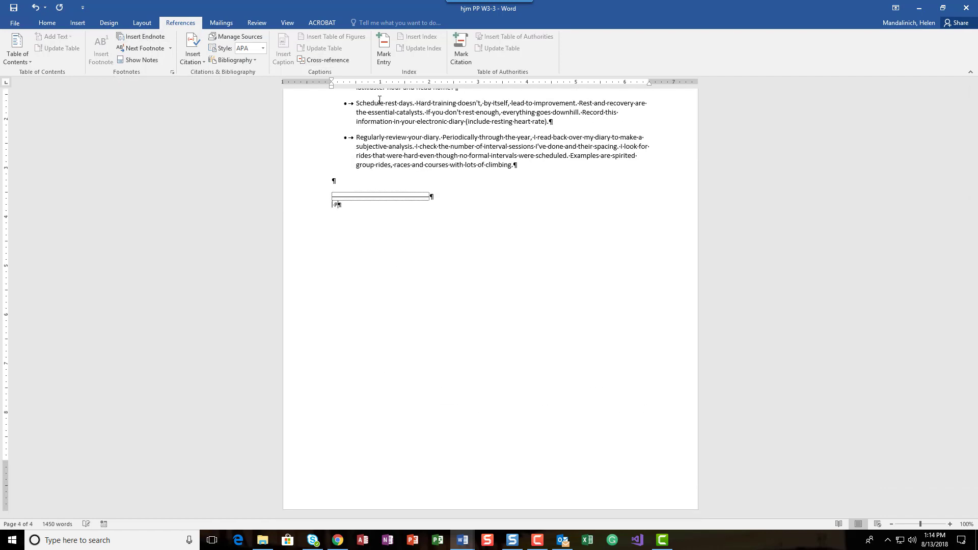
text(ersonal trin)
key(BackSpace)
key(BackSpace)
text(aining program)
- Scroll through the training intensity section to find the spot for the next endnote
scroll(403, 142, up, 6)
scroll(415, 169, up, 10)
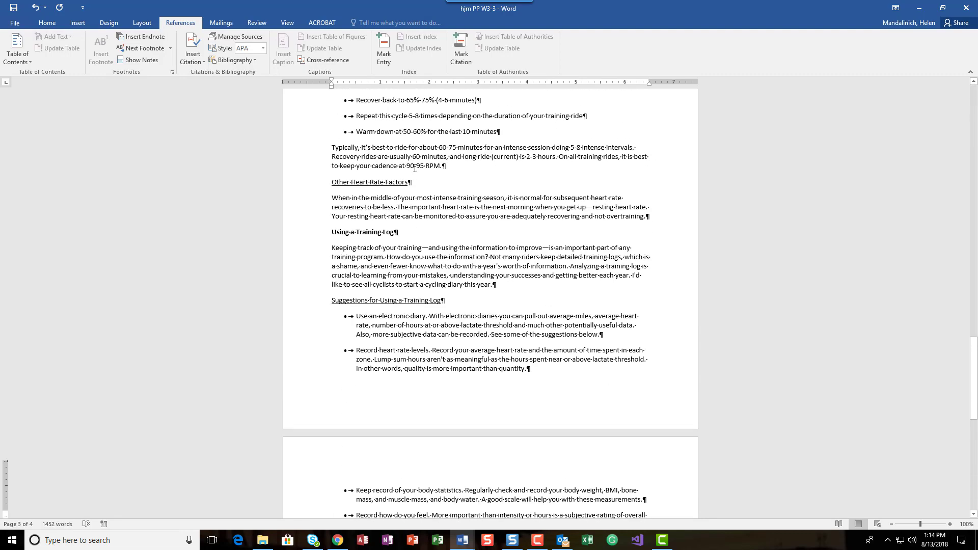
scroll(415, 169, up, 1)
scroll(414, 176, down, 3)
scroll(414, 178, up, 8)
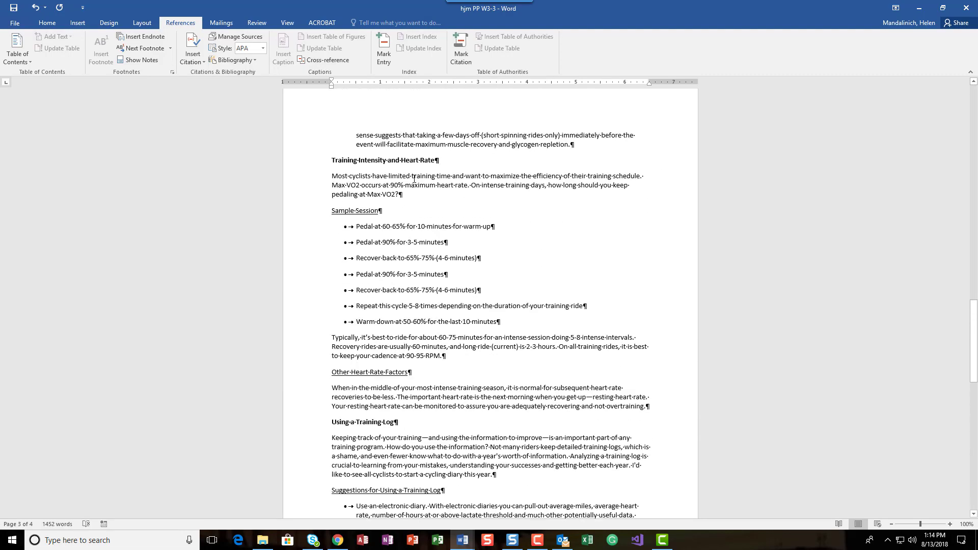
scroll(412, 179, down, 16)
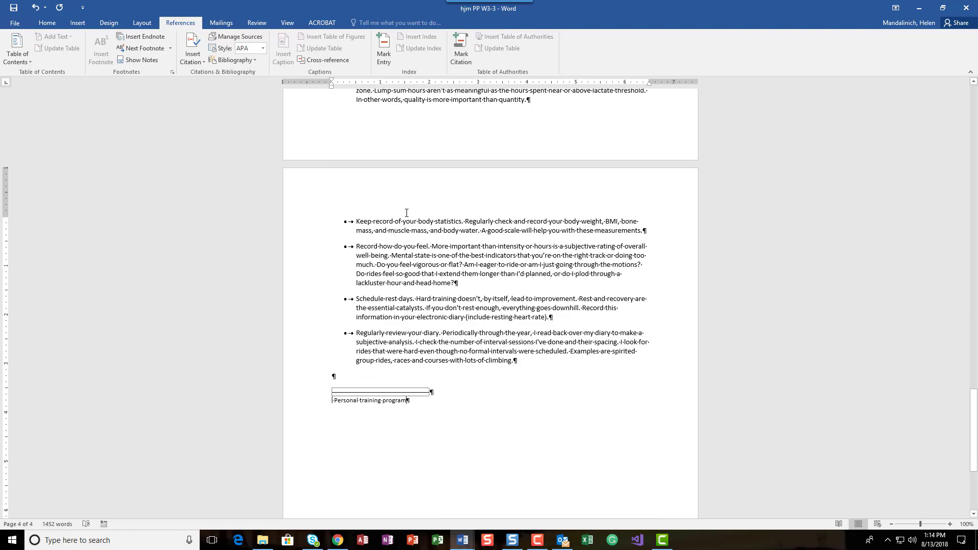
click(406, 212)
scroll(410, 206, up, 15)
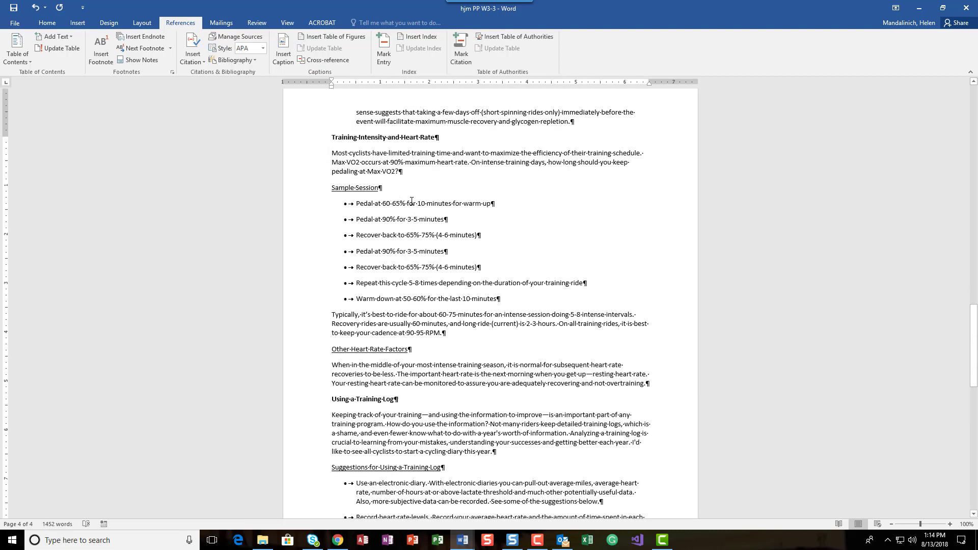
scroll(411, 201, down, 3)
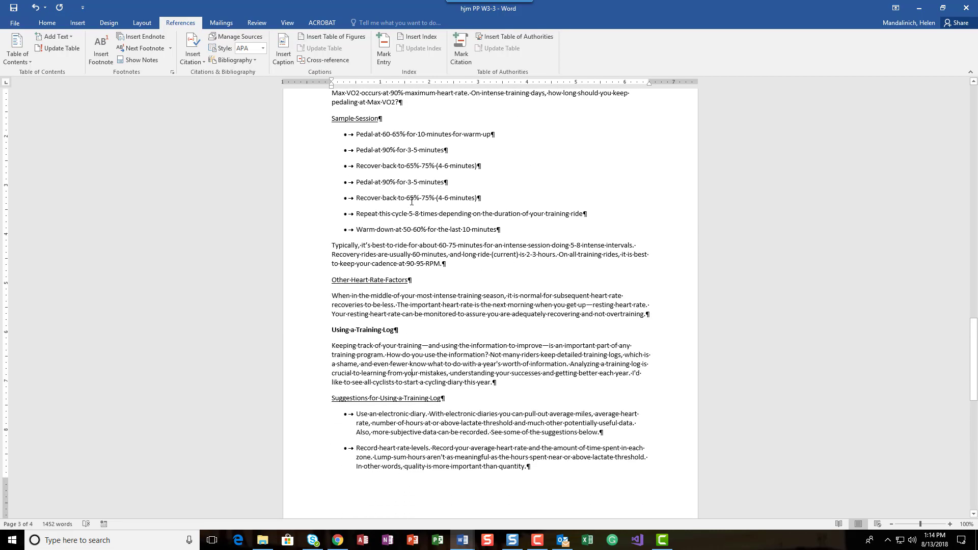
scroll(412, 201, up, 5)
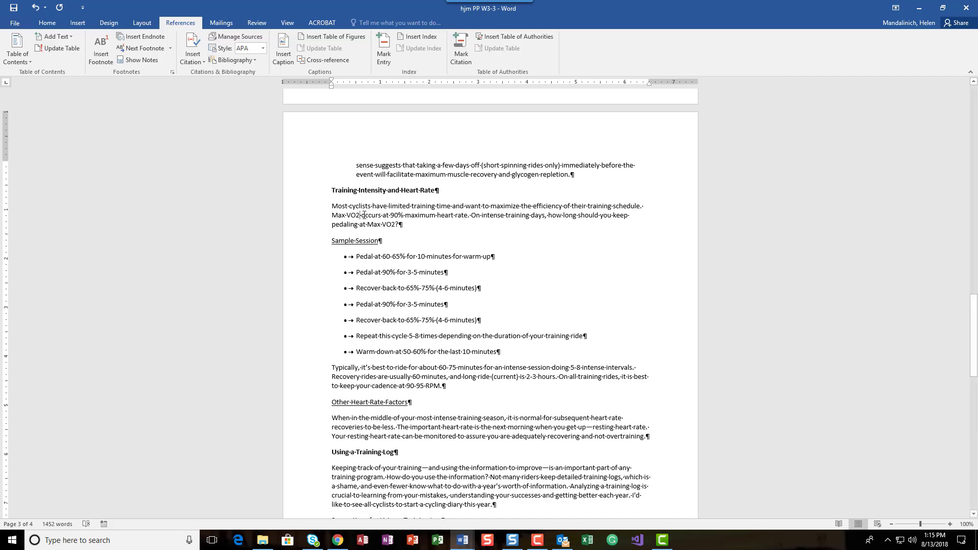
- Insert an endnote after 'Max-VO2' reading 'The highest rate of oxygen consumption attainable during maximal or exhaustive exercise', fixing the misspelling
click(133, 40)
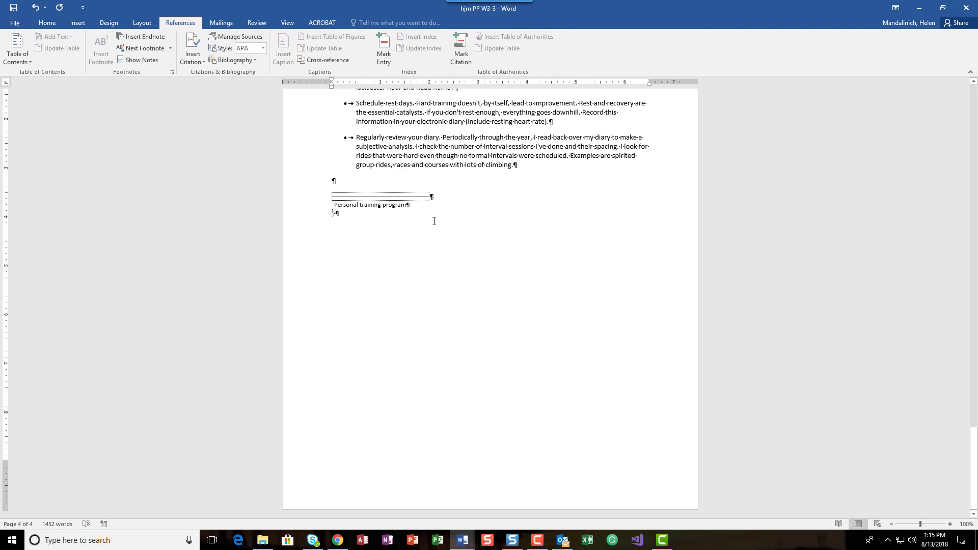
text(The hi)
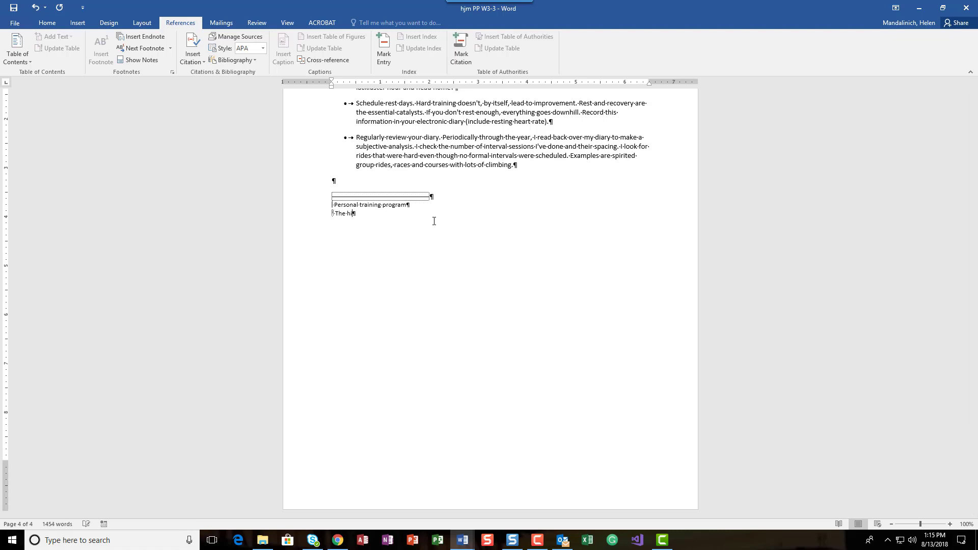
text(hhest rate of oxygen consumption attainable during mixmal or exha)
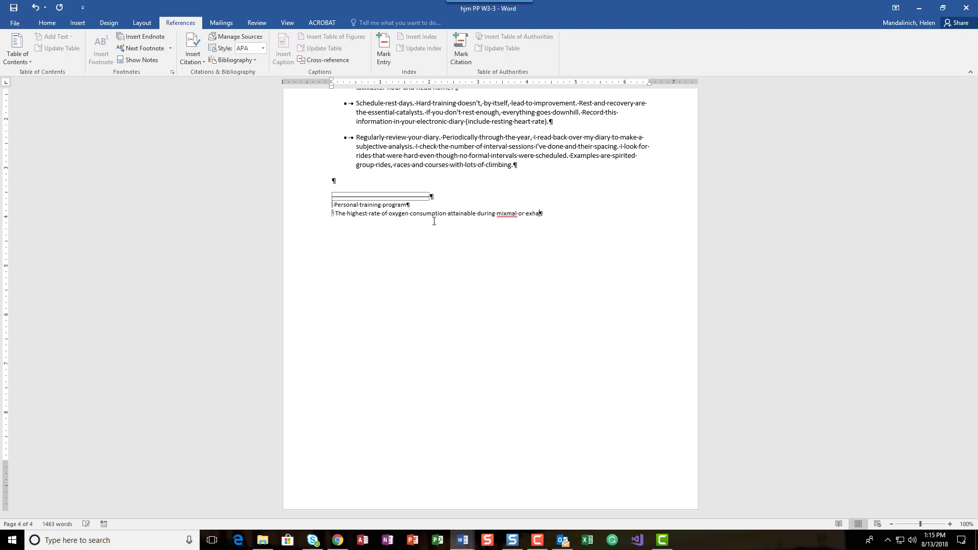
text(ustive exercise)
right_click(511, 211)
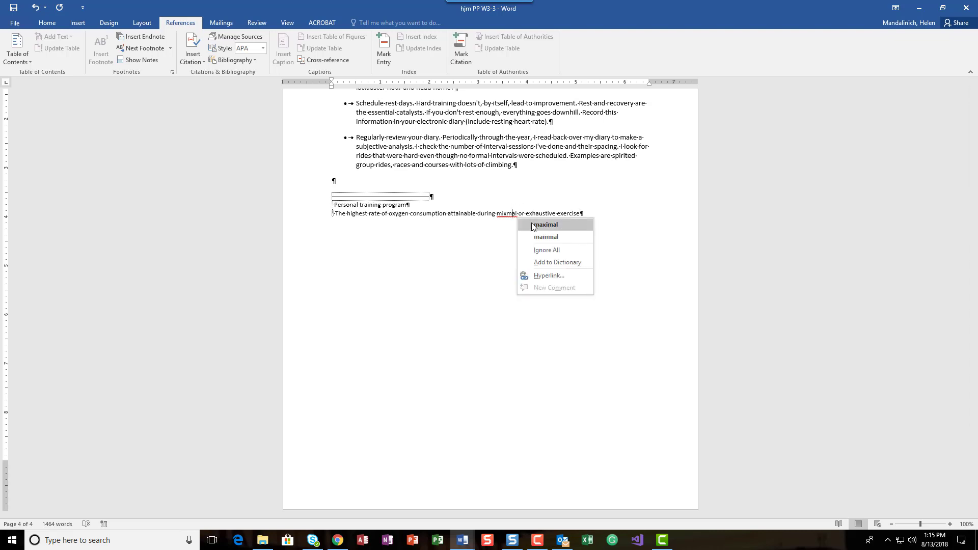
click(535, 223)
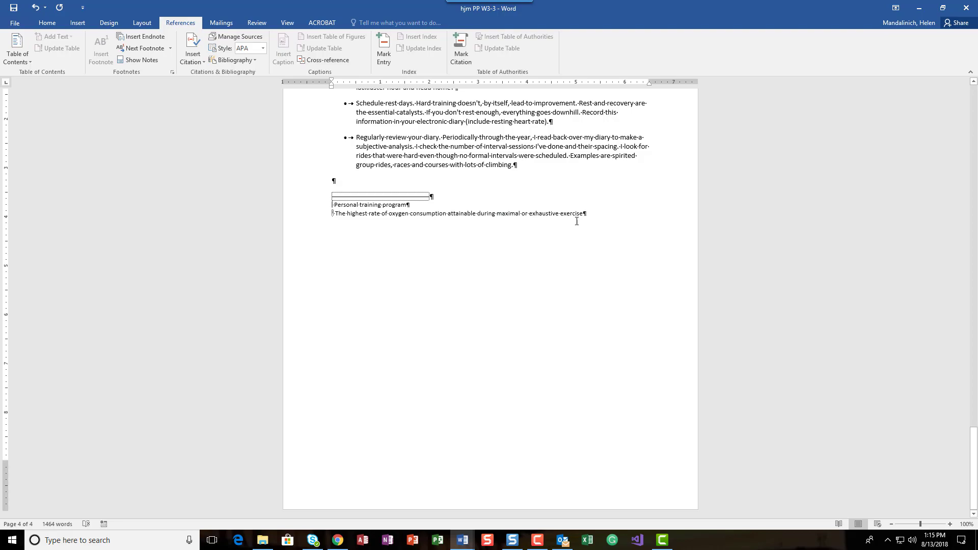
- Insert an endnote after 'RPM' in the training intensity section reading 'Revolutions per minute'
scroll(362, 230, up, 12)
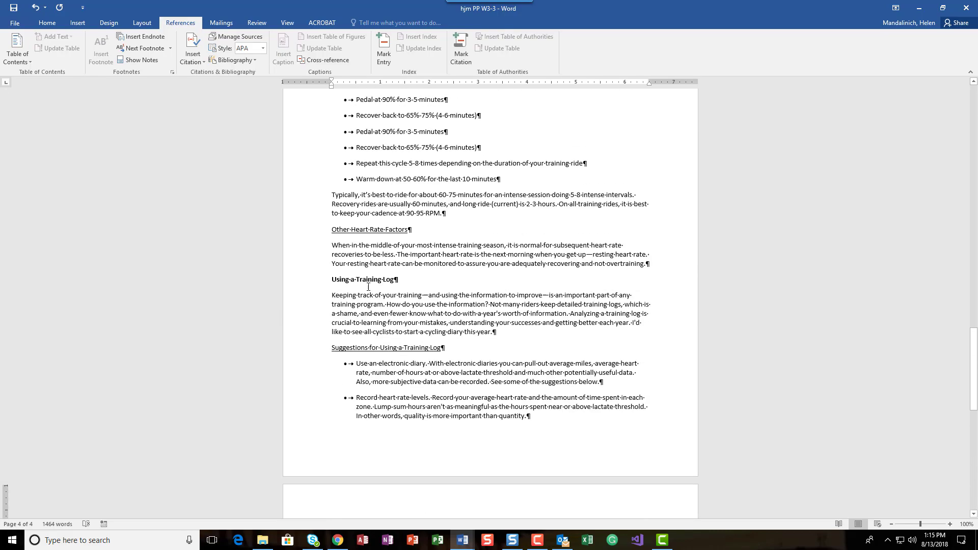
scroll(368, 287, up, 6)
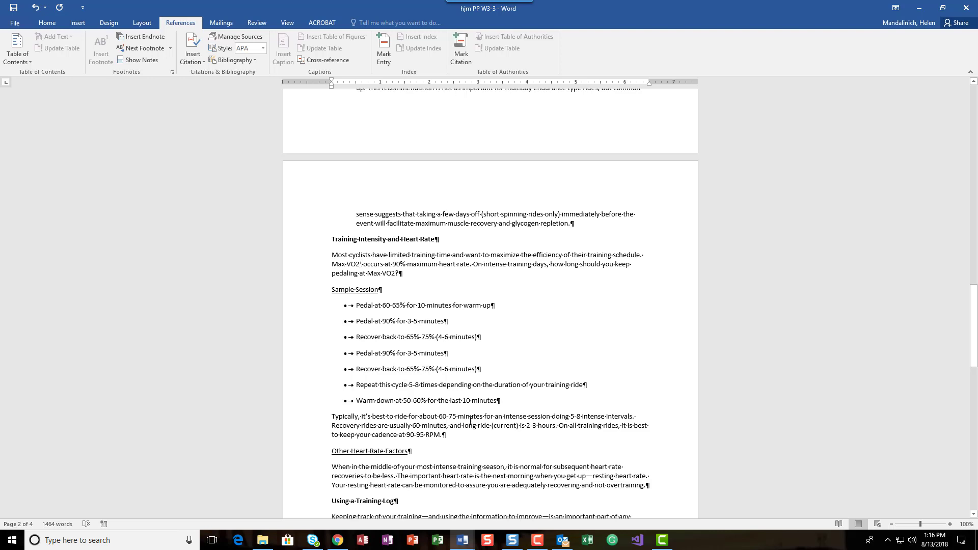
click(440, 435)
text(.)
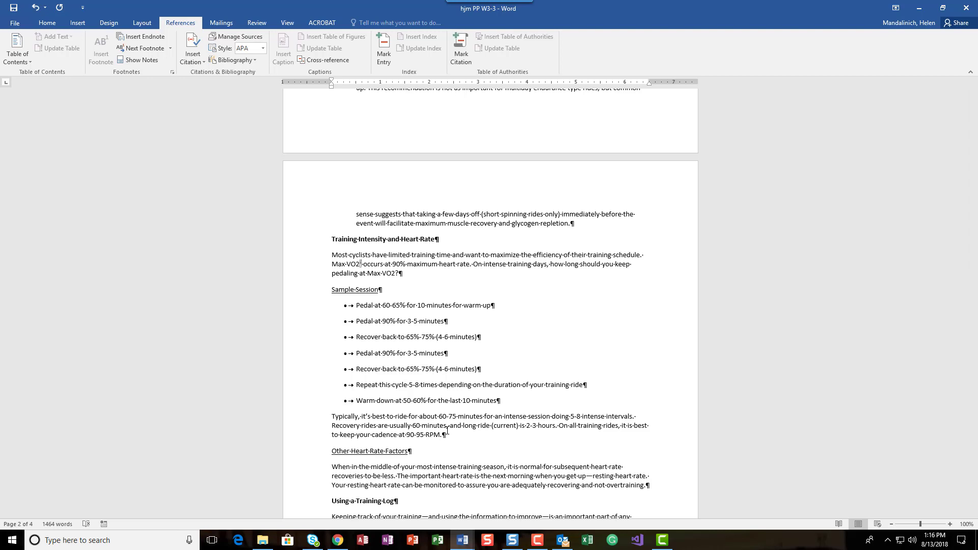
click(447, 431)
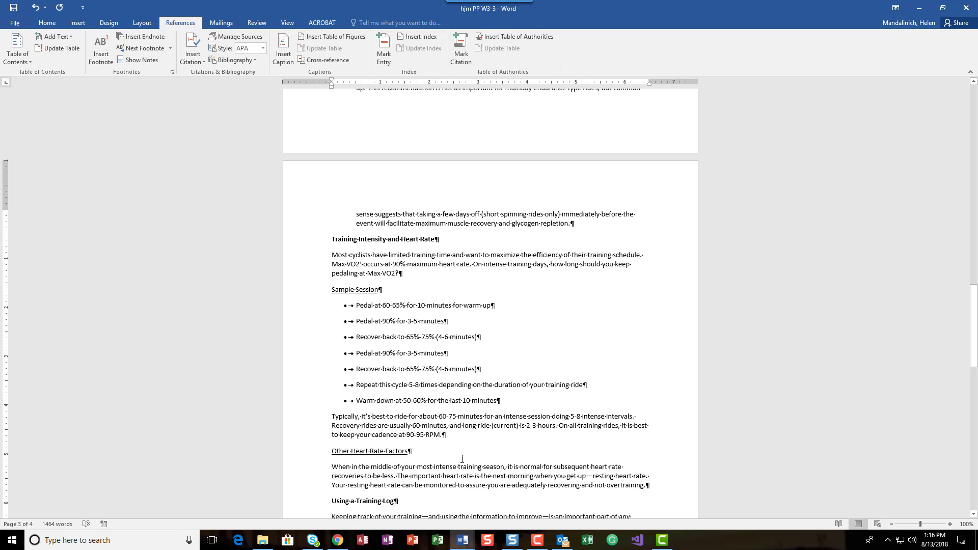
click(151, 39)
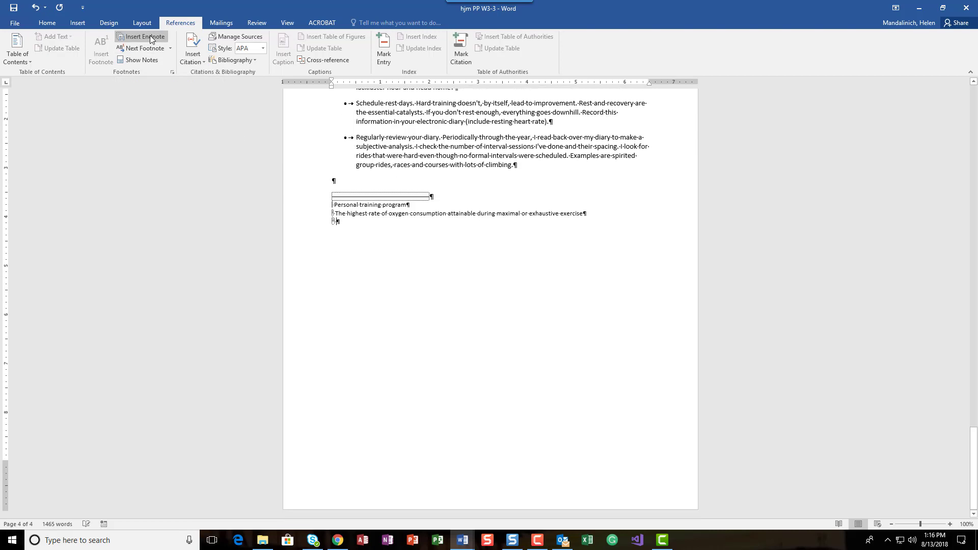
text(Revolution)
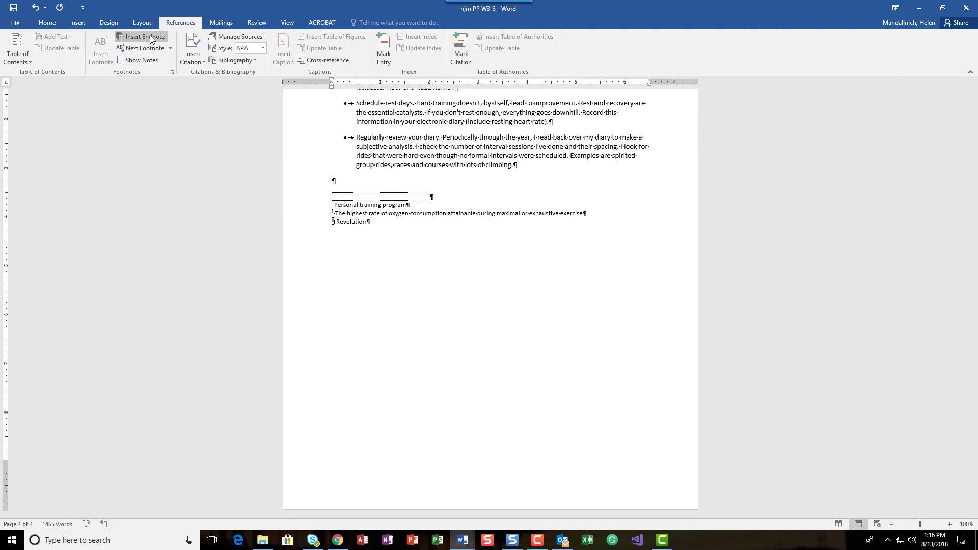
text(s per minute)
- Scroll through the document to review the endnote references and the endnote text
scroll(371, 232, up, 20)
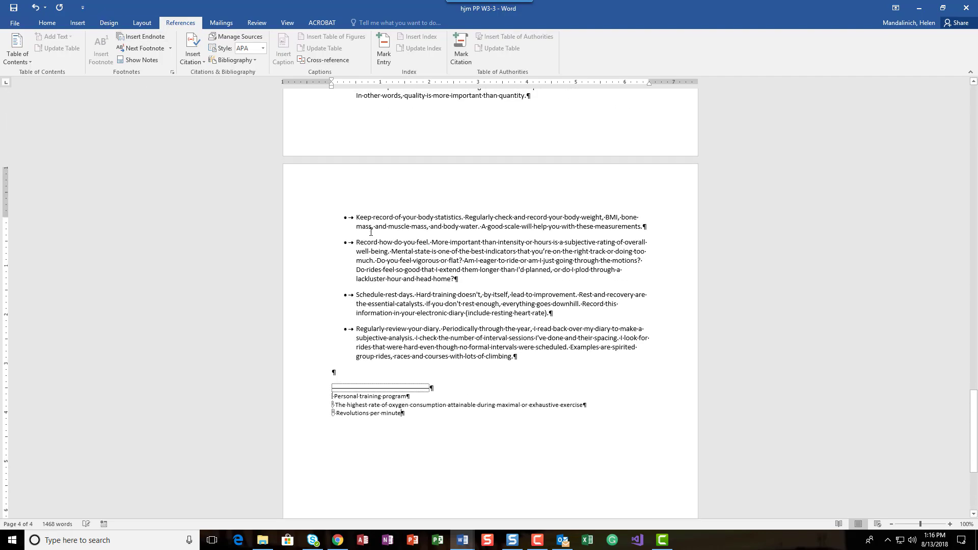
scroll(370, 232, up, 15)
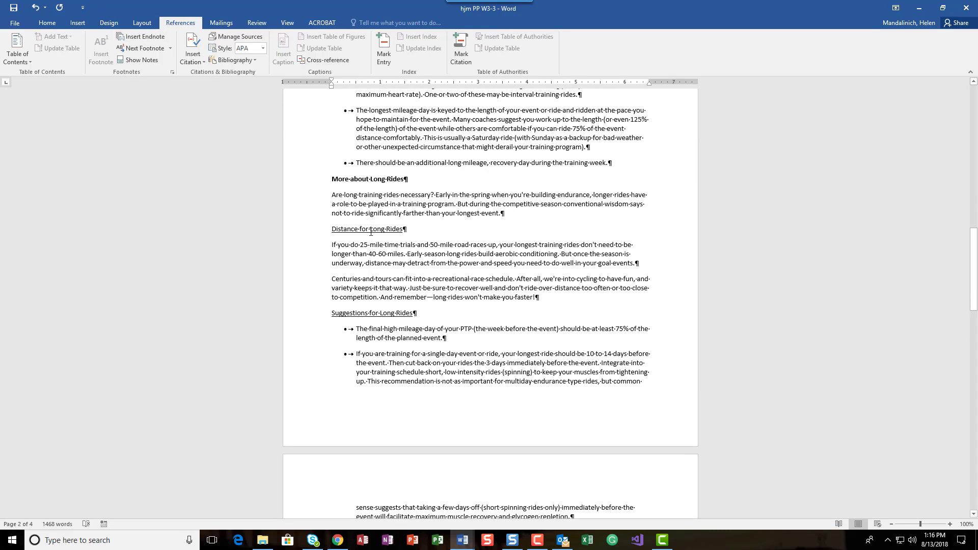
scroll(371, 231, down, 20)
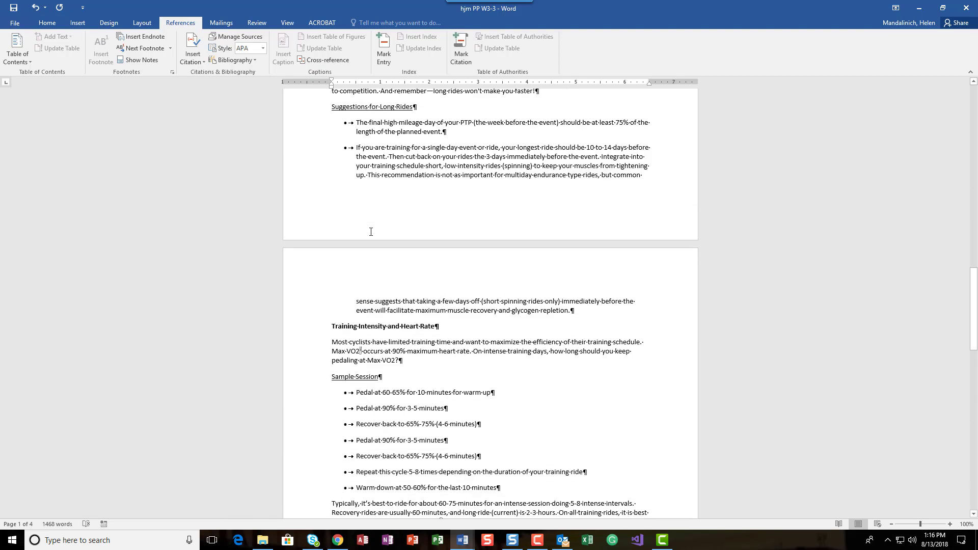
scroll(371, 232, down, 8)
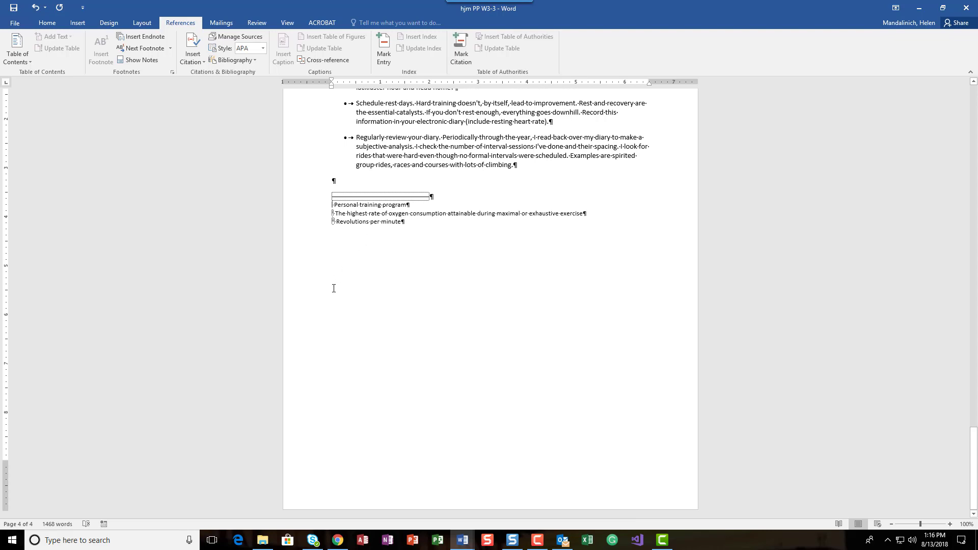
scroll(362, 329, up, 5)
scroll(362, 330, up, 8)
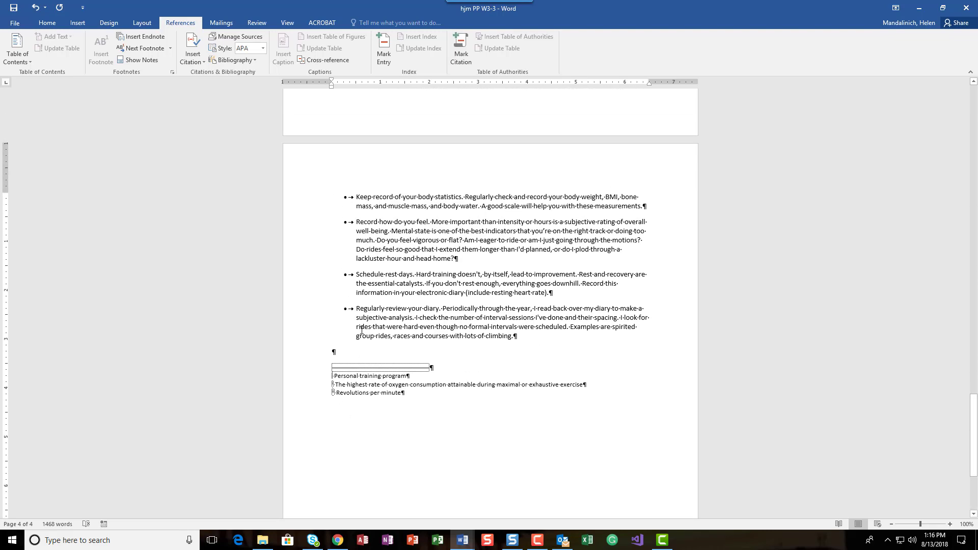
scroll(361, 330, up, 4)
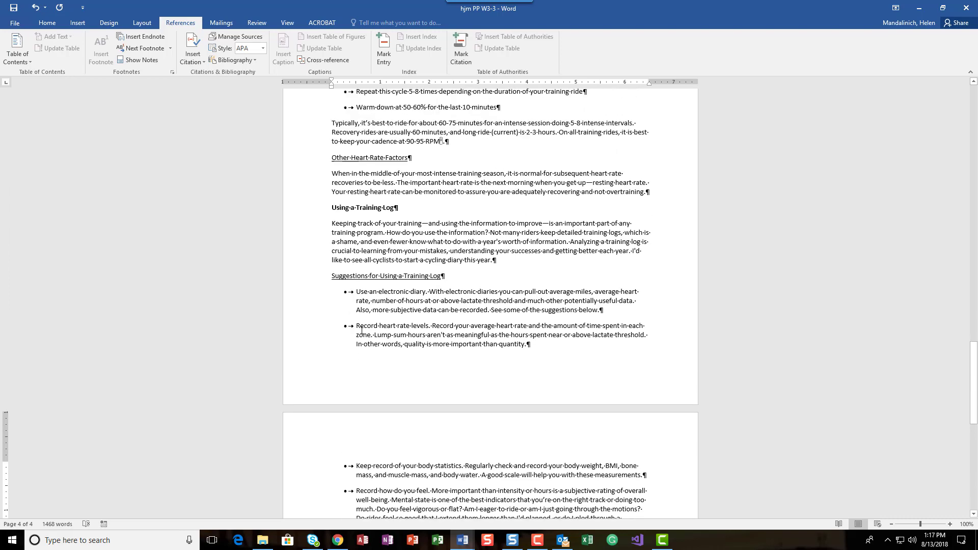
scroll(361, 330, down, 17)
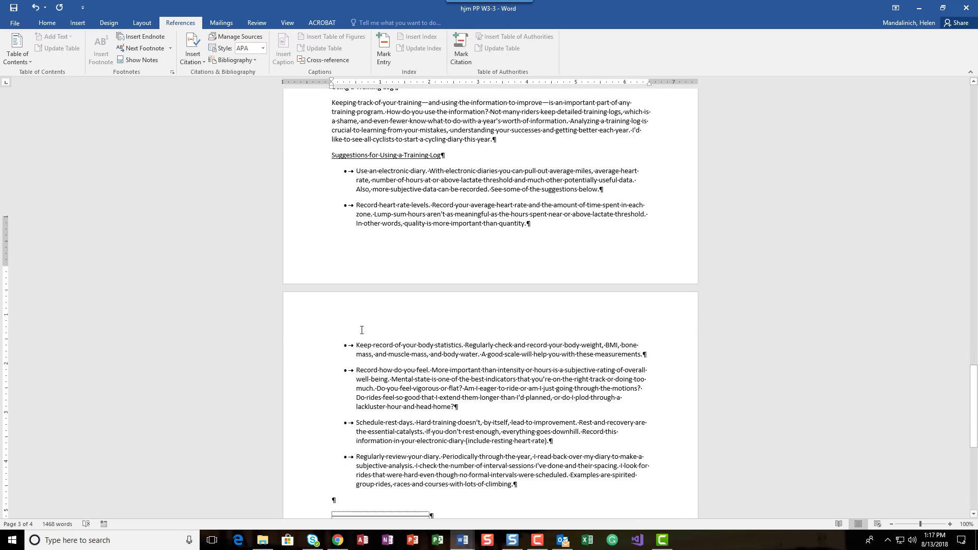
scroll(353, 224, up, 1)
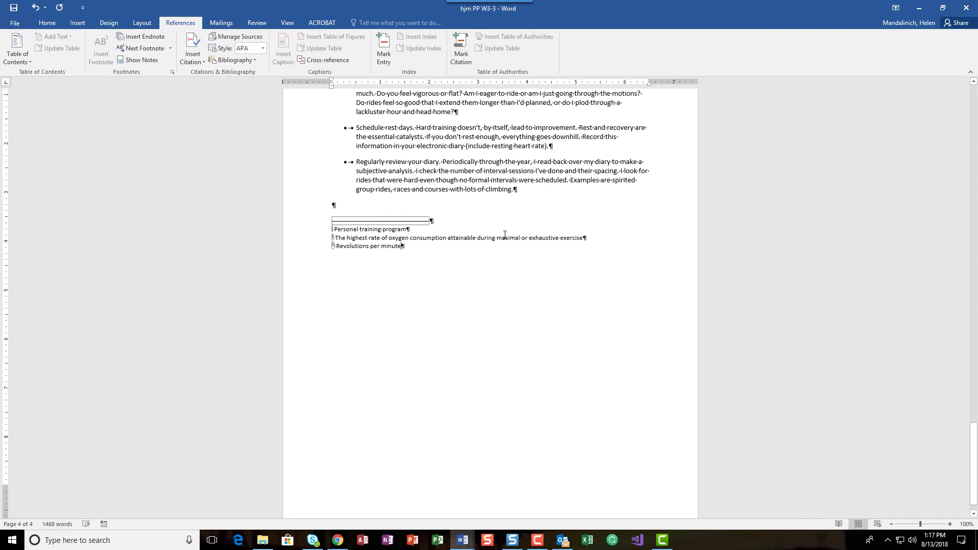
- Bold and italicize the words 'maximal' and 'exhaustive' in the second endnote and save the document
double_click(505, 238)
ctrl+double_click(542, 236)
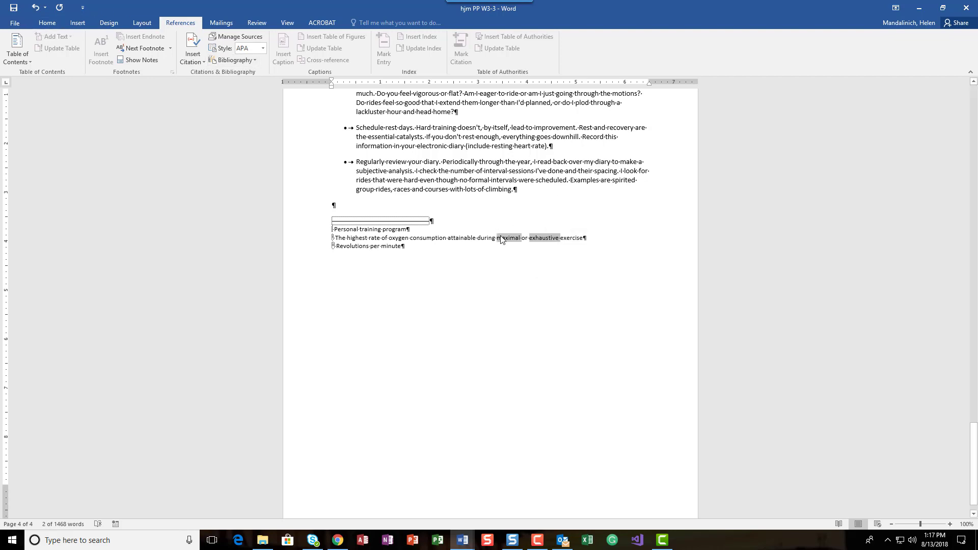
click(46, 23)
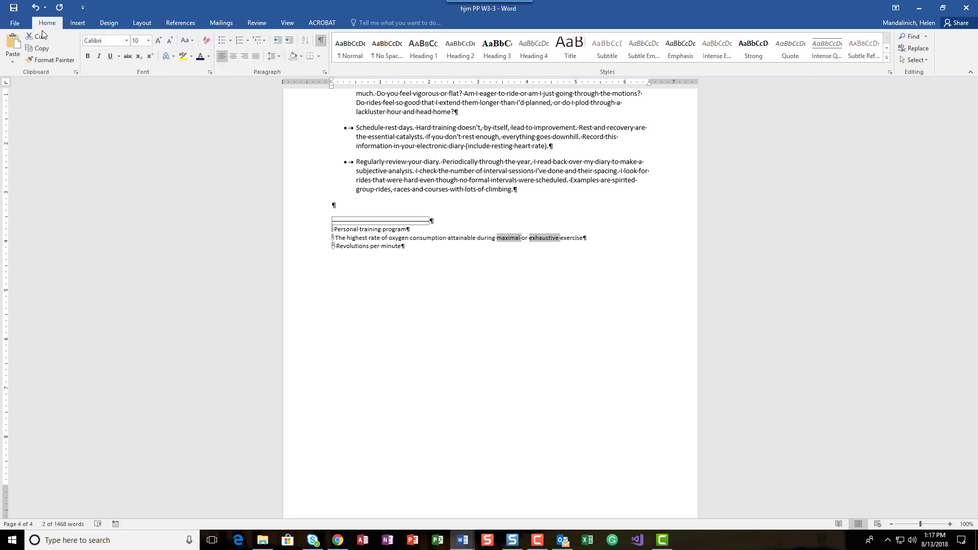
click(91, 60)
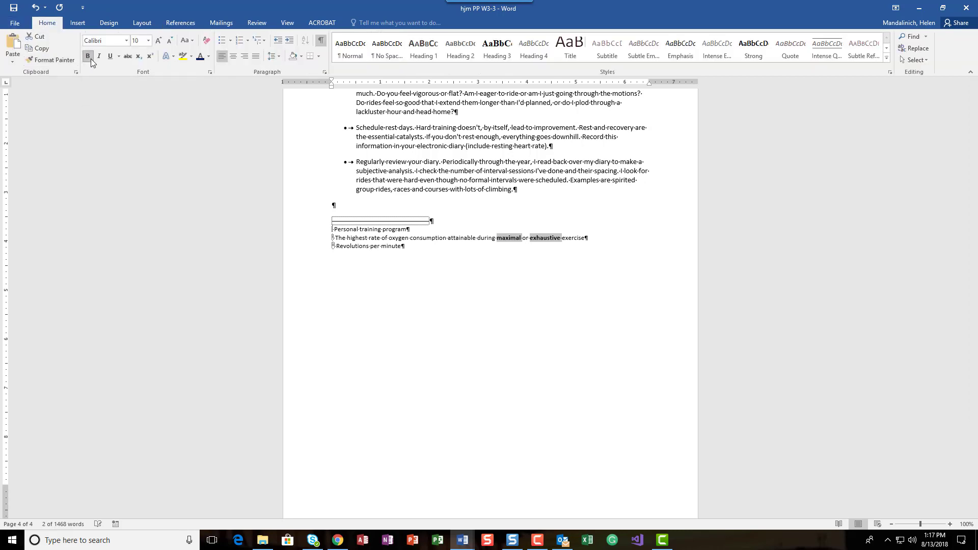
click(99, 56)
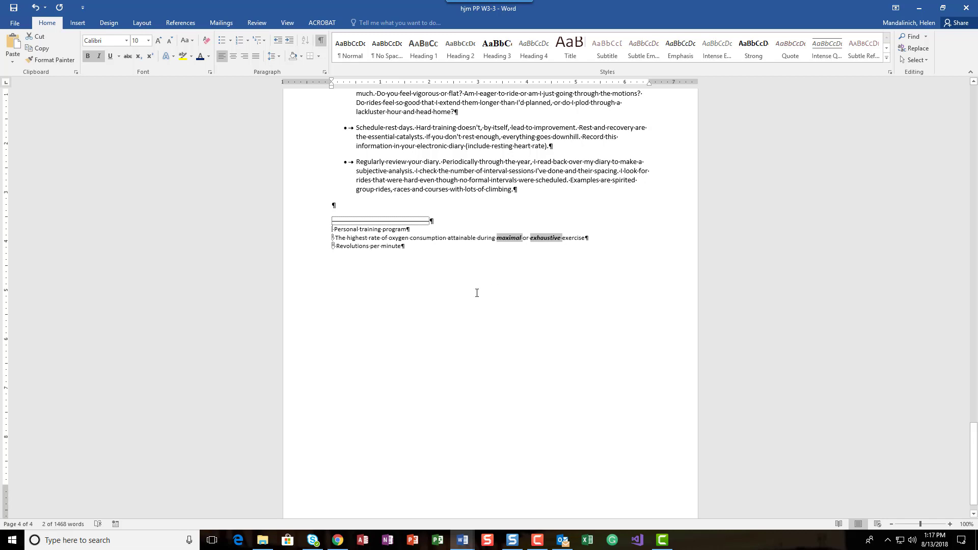
click(474, 237)
key(ctrl+s)
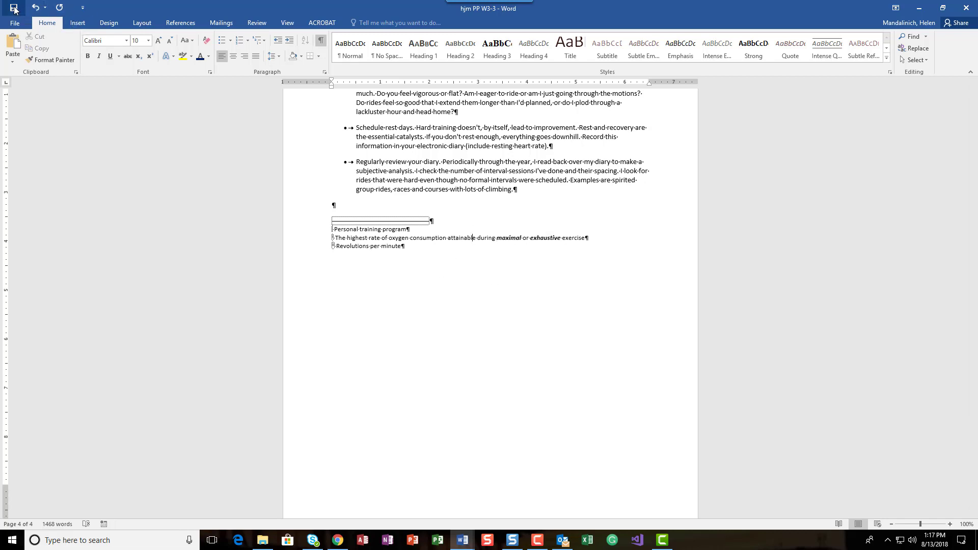
- Preview the whole document in the print view
scroll(454, 279, up, 12)
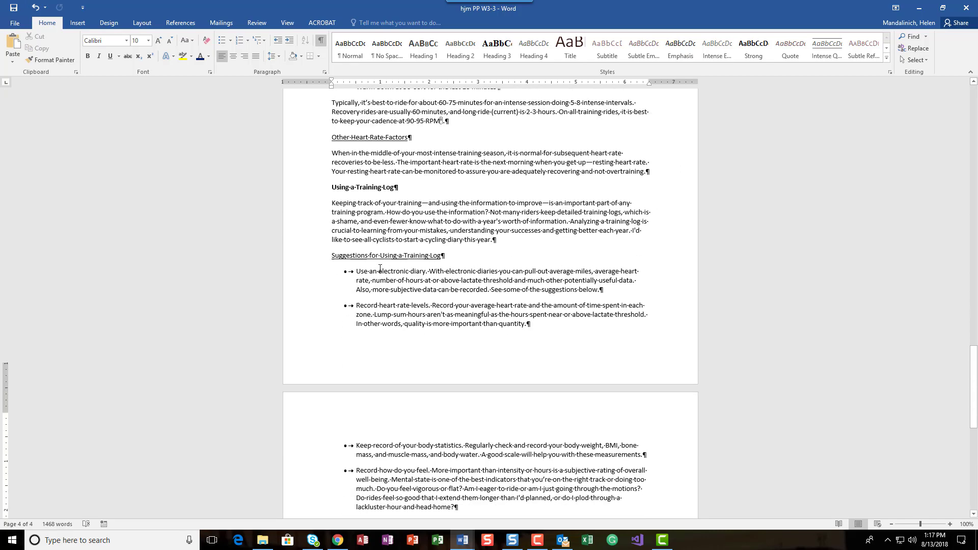
click(9, 22)
click(45, 164)
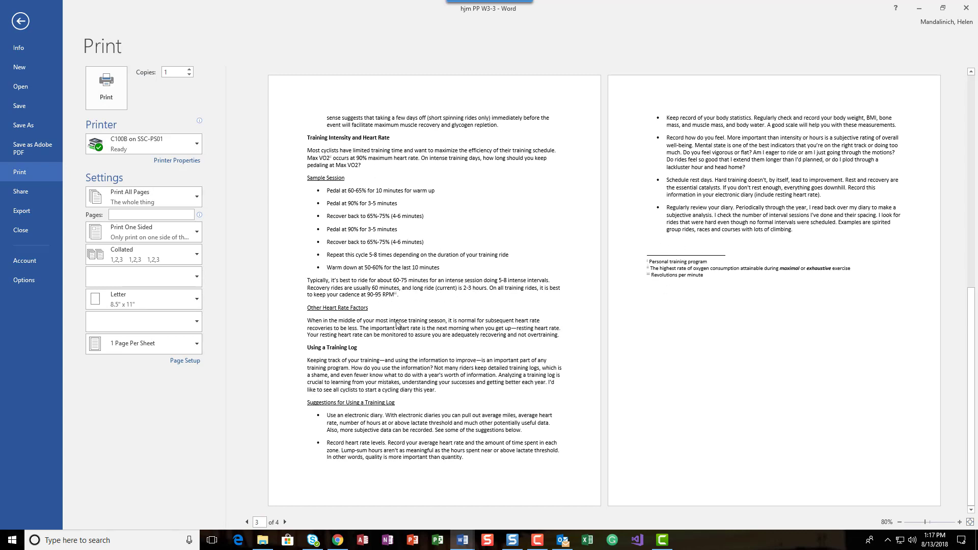
scroll(396, 206, up, 2)
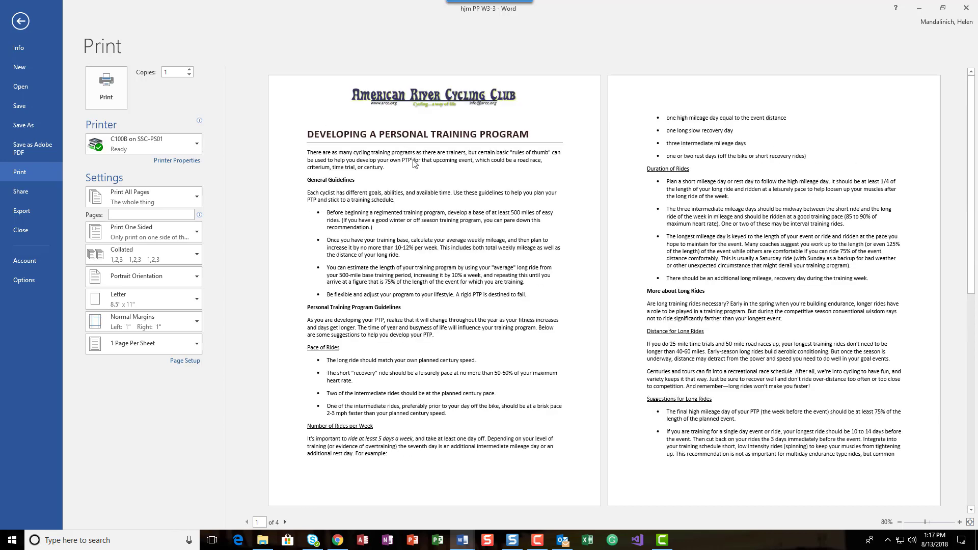
click(21, 21)
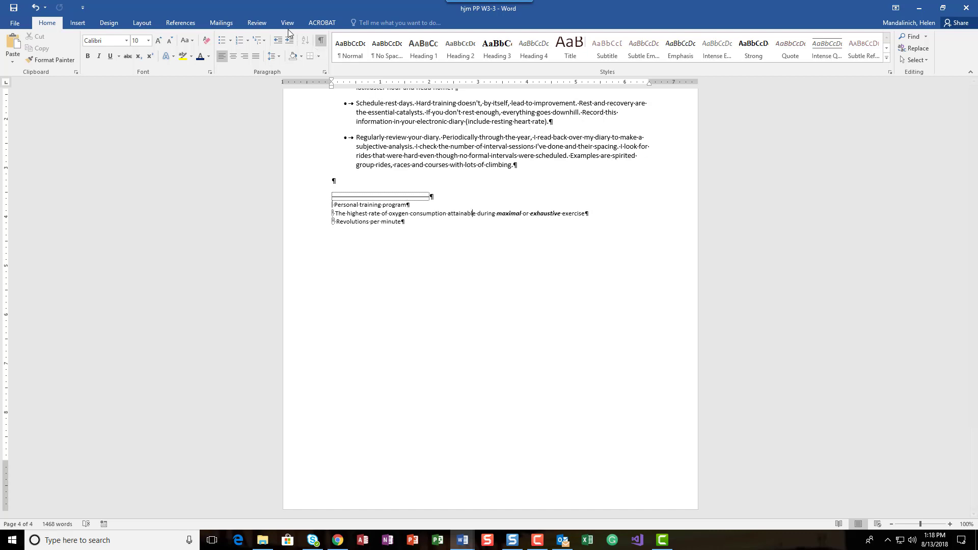
- Convert all endnotes in the document to footnotes
click(173, 23)
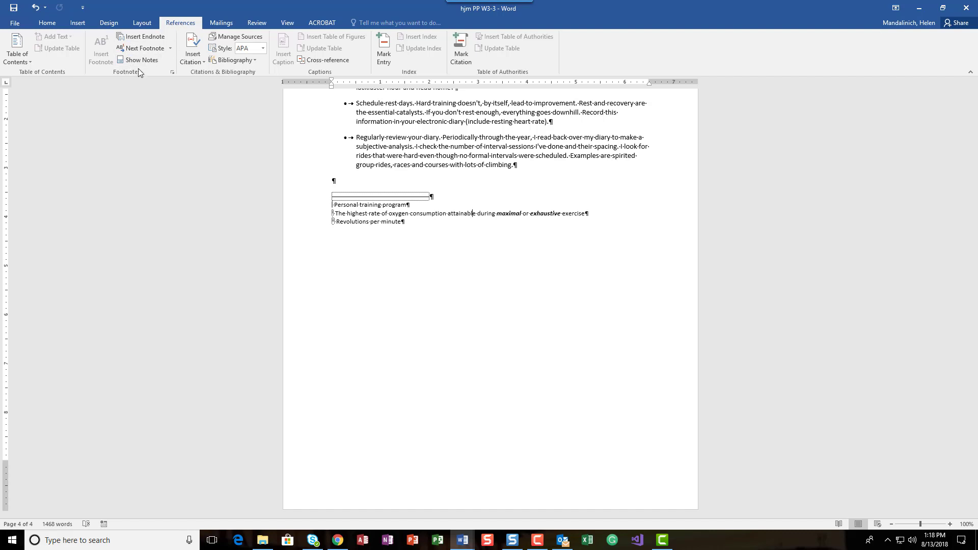
click(173, 73)
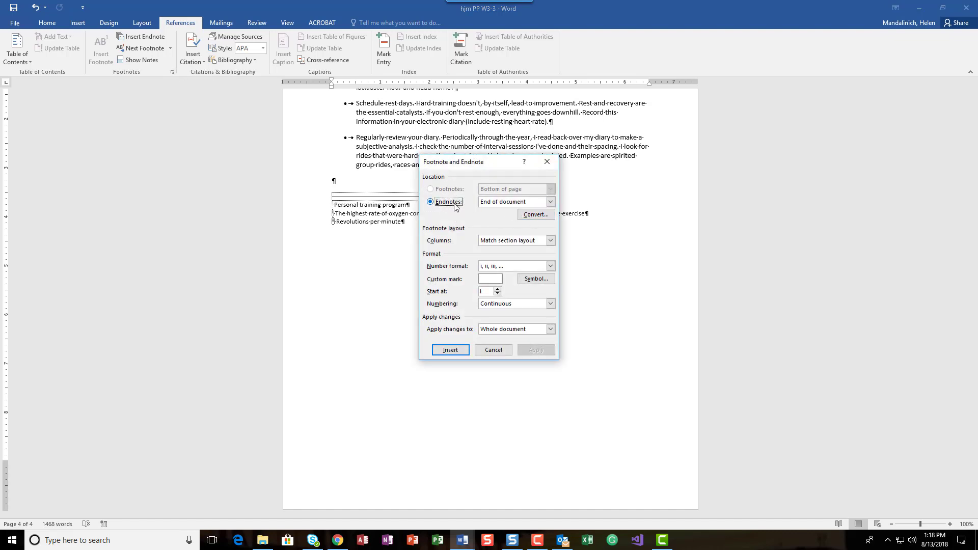
click(541, 216)
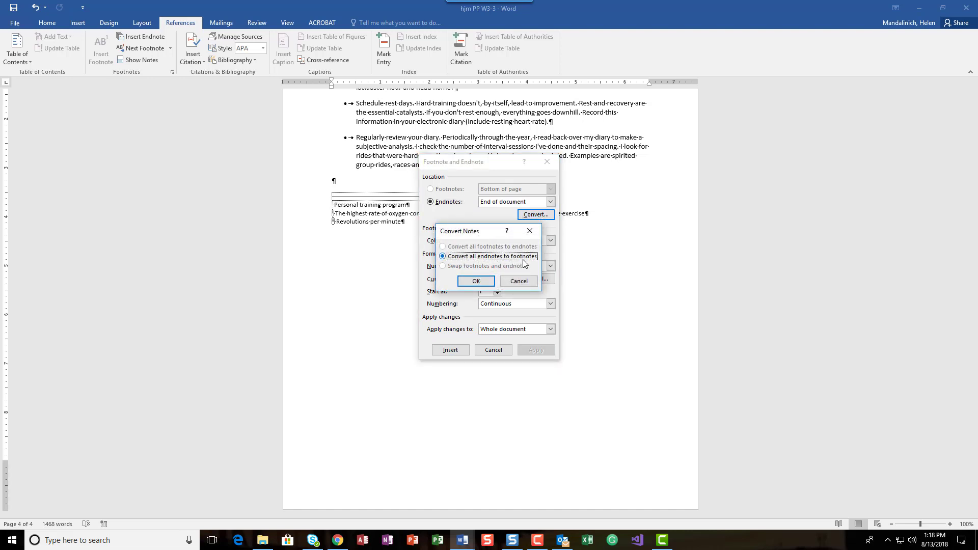
click(482, 281)
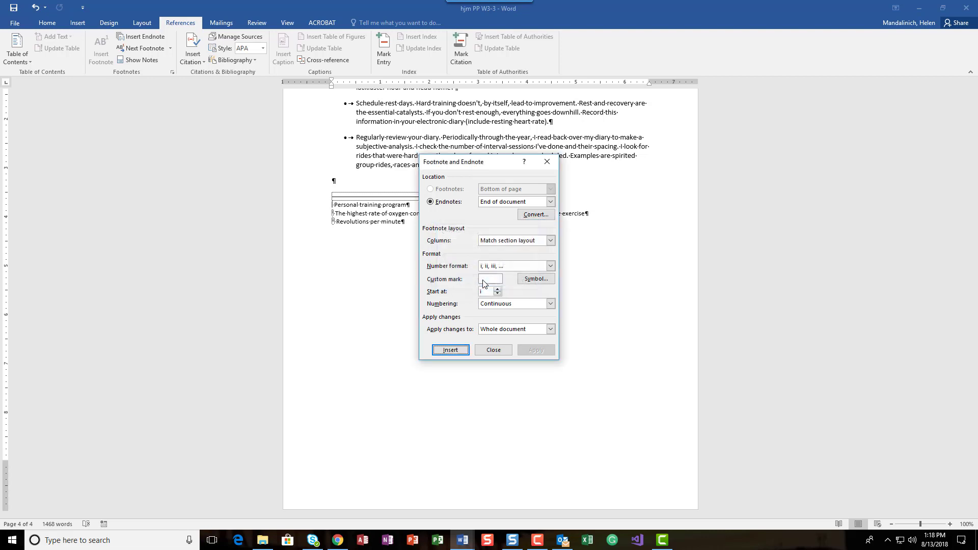
click(492, 350)
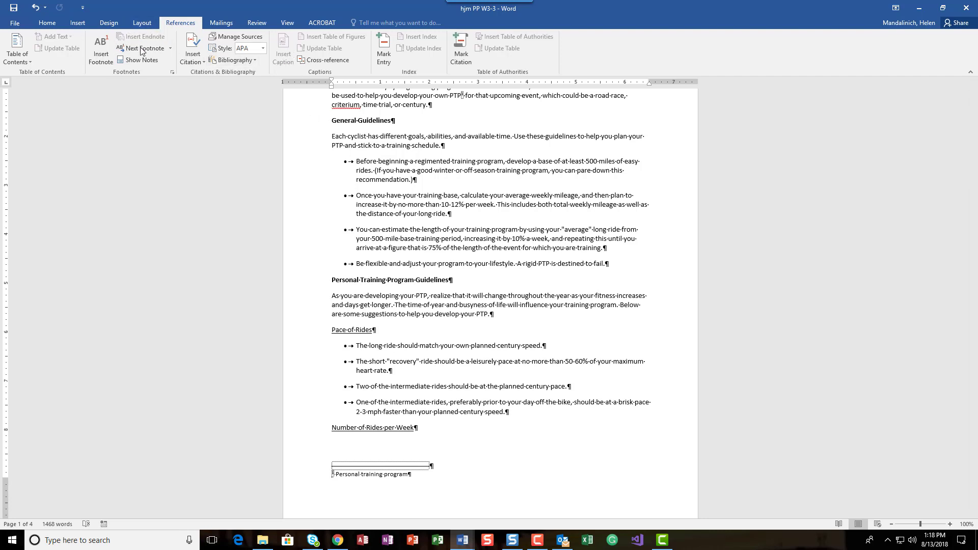
- Set the footnote number format to a, b, c for the whole document and save it
click(173, 73)
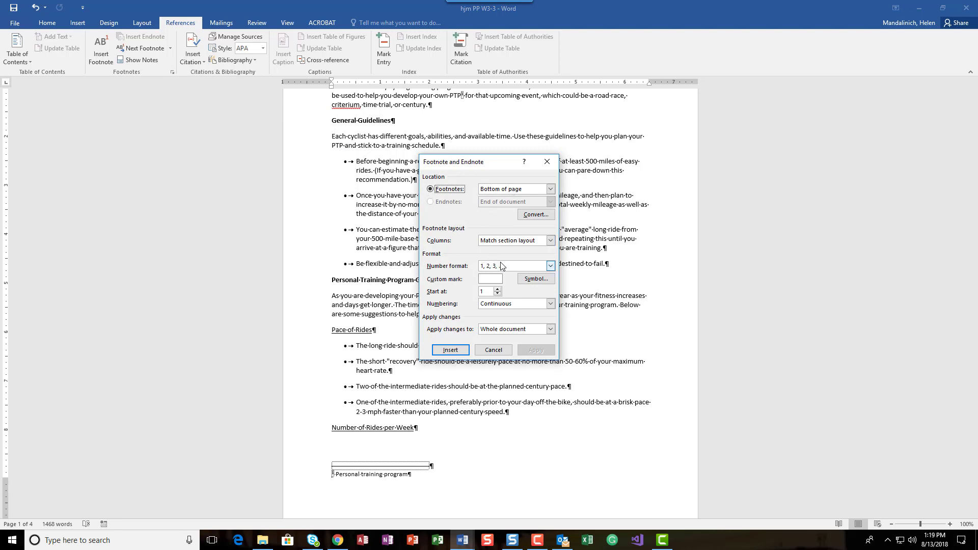
click(550, 267)
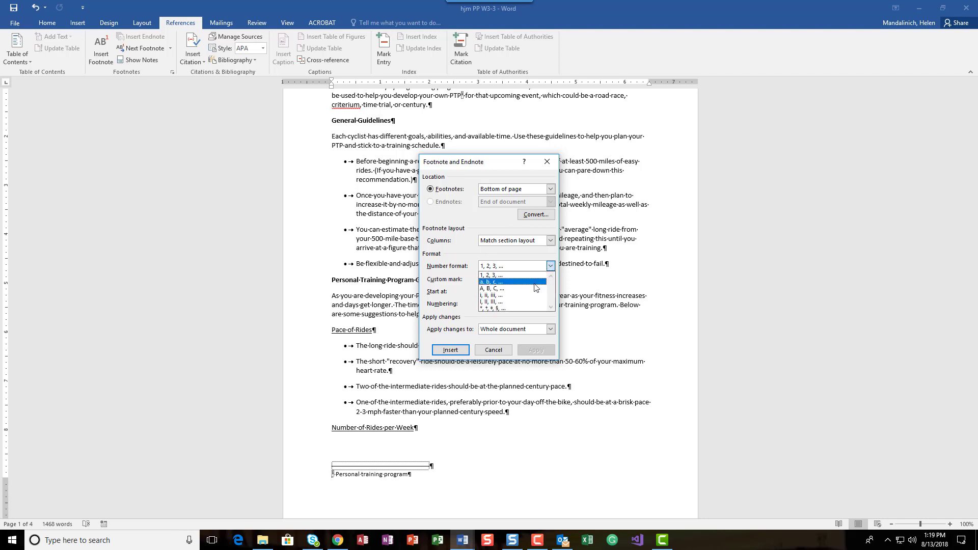
click(535, 283)
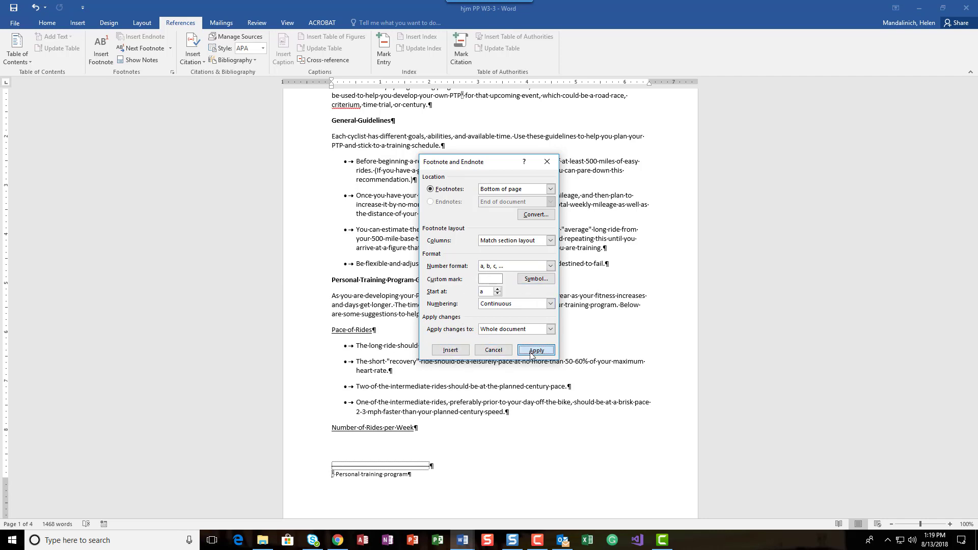
click(535, 350)
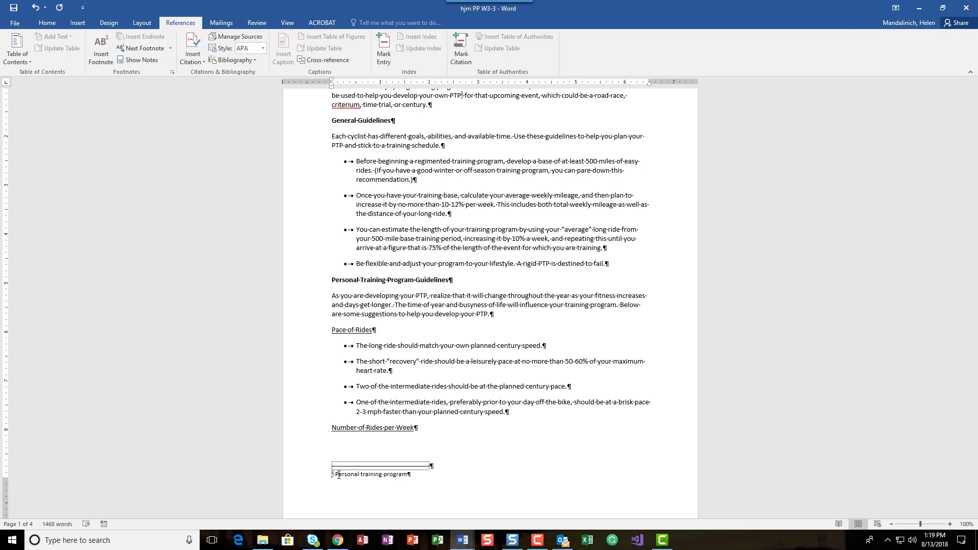
key(ctrl+s)
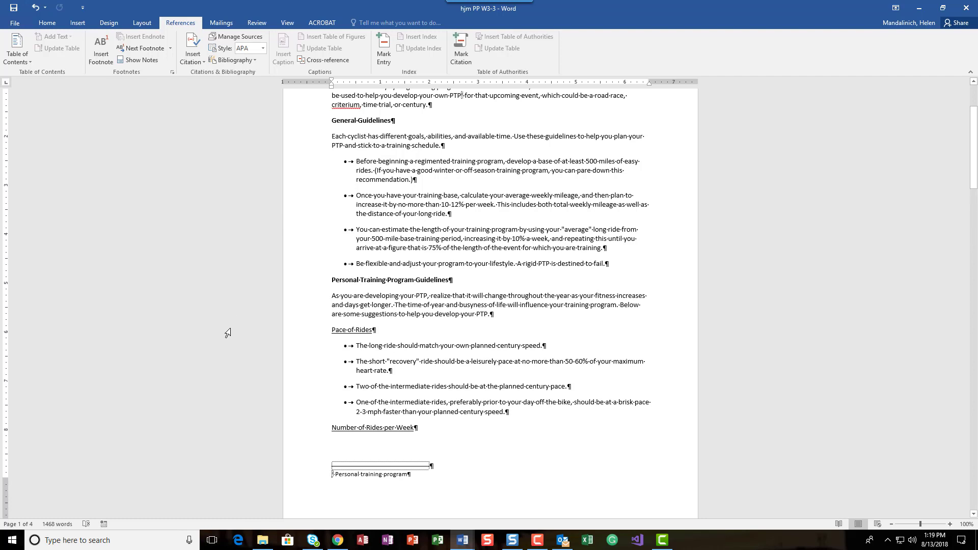
- Modify the Footnote Text style to 9 pt font with 1.5 line spacing and apply it
right_click(347, 474)
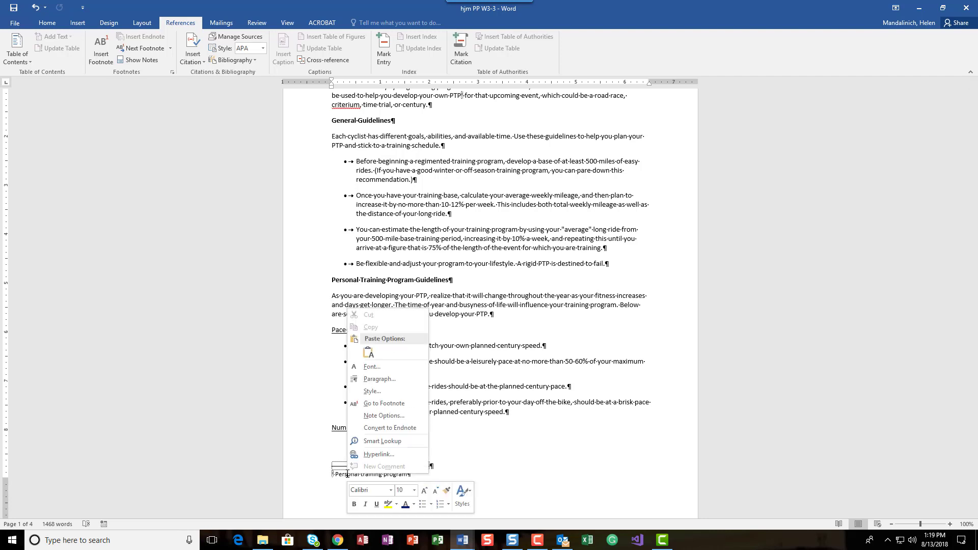
click(380, 391)
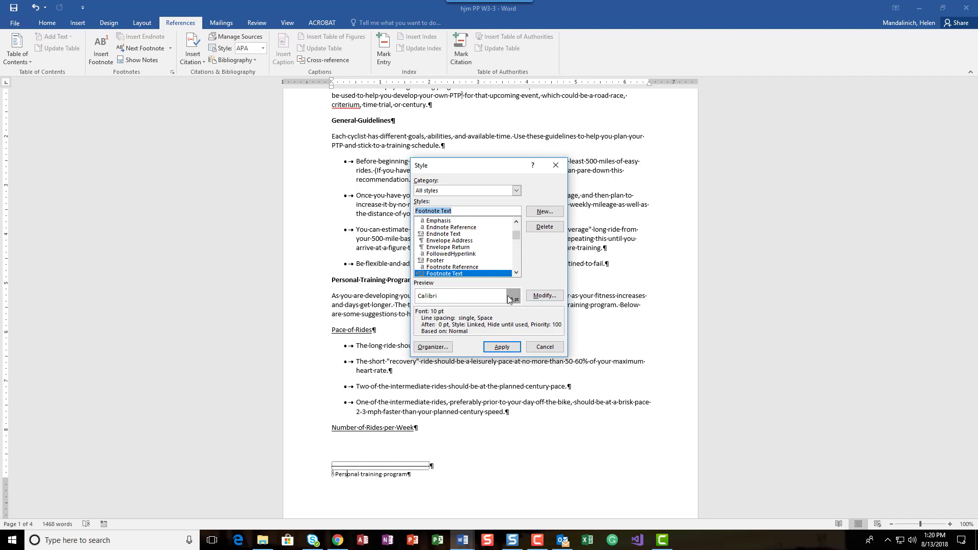
click(544, 296)
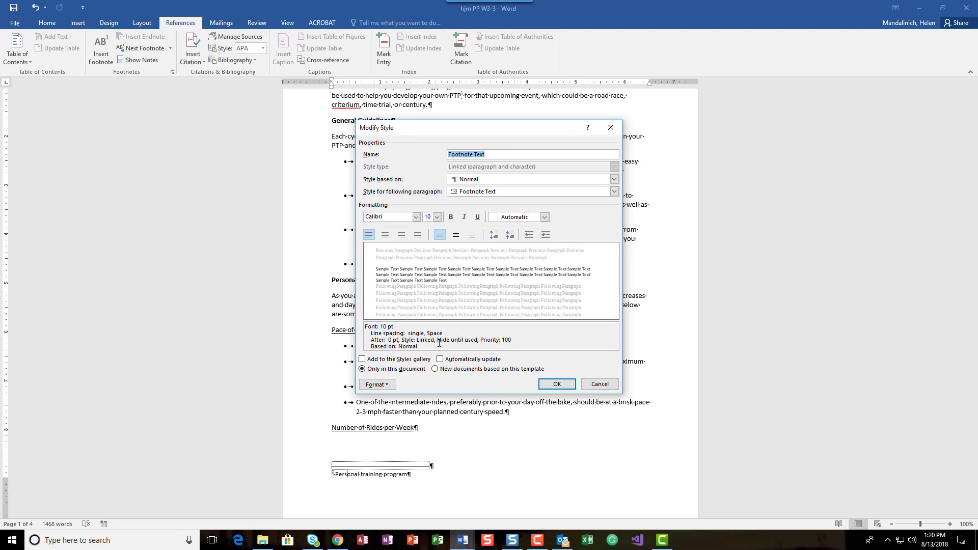
click(436, 220)
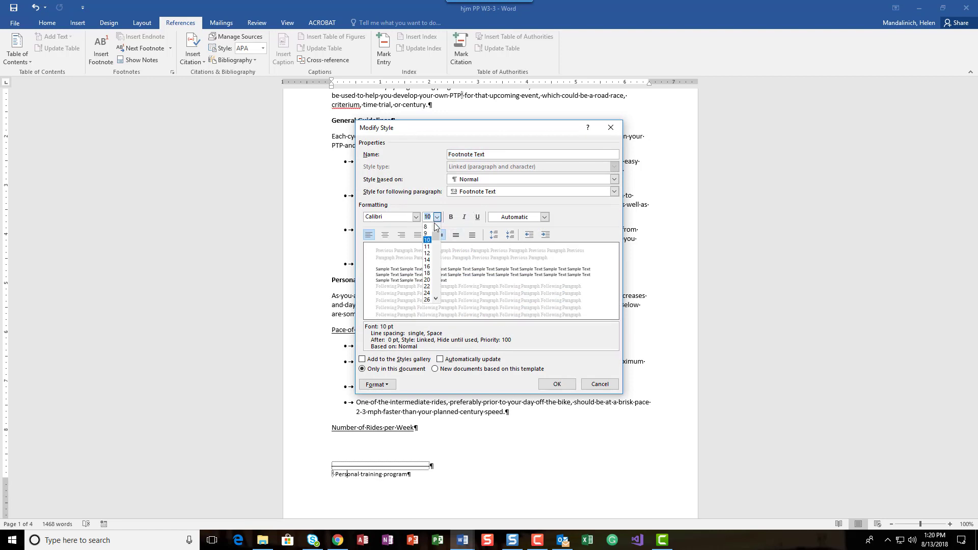
click(429, 237)
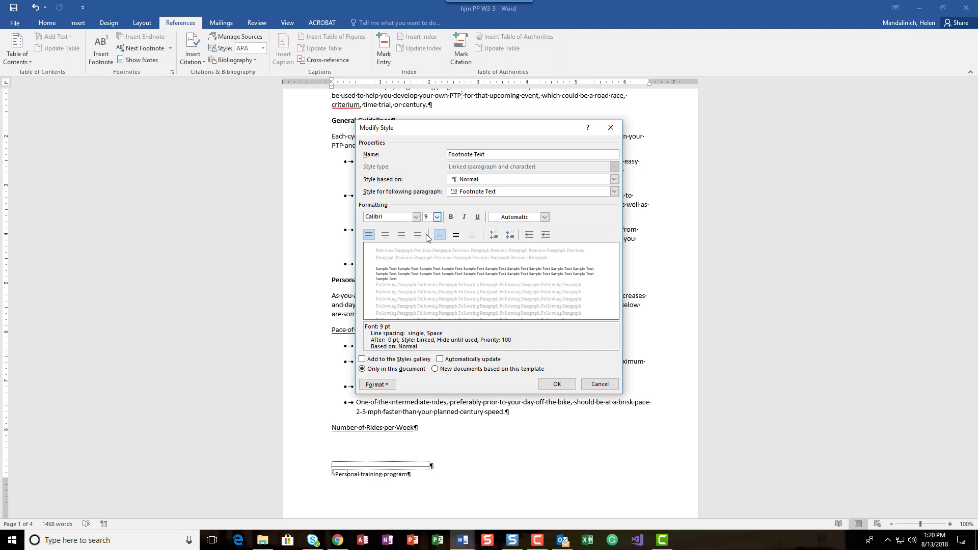
click(458, 235)
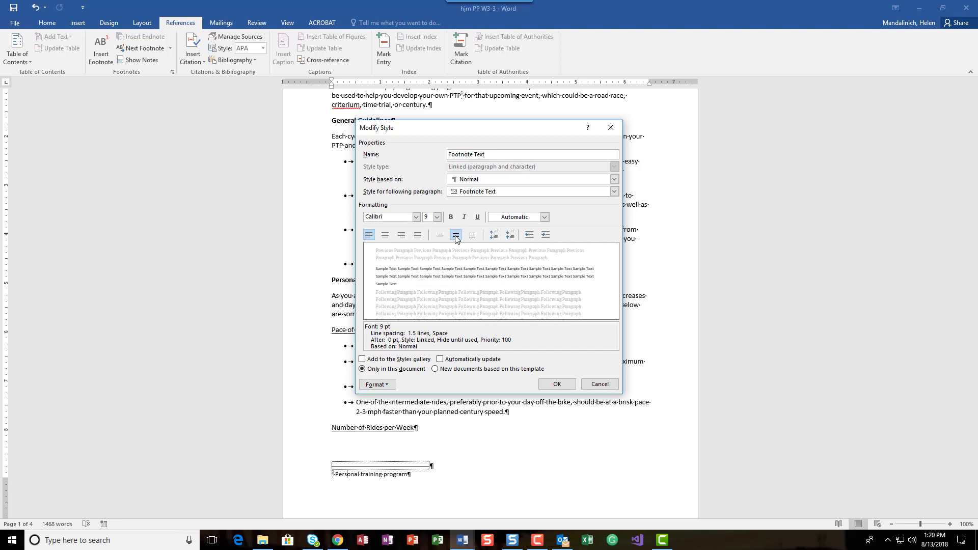
click(557, 386)
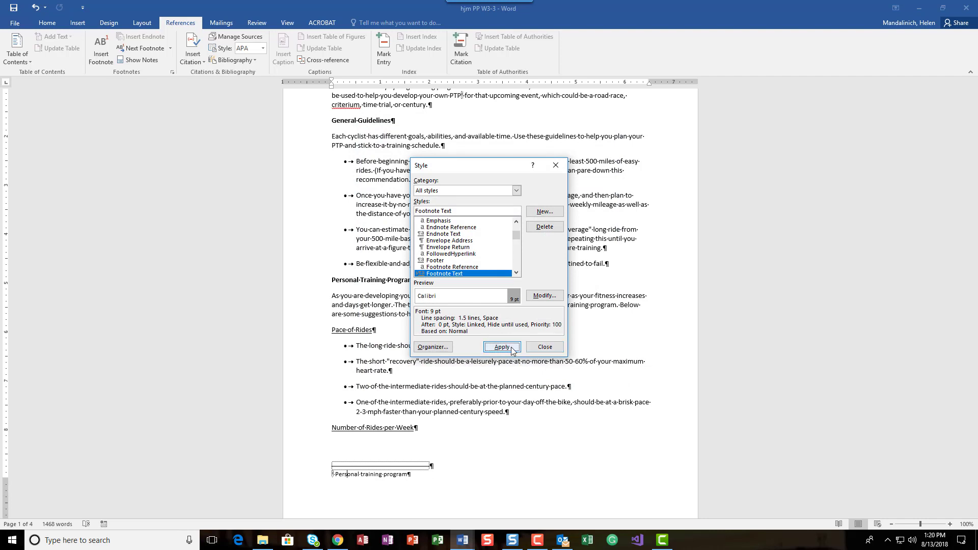
click(501, 346)
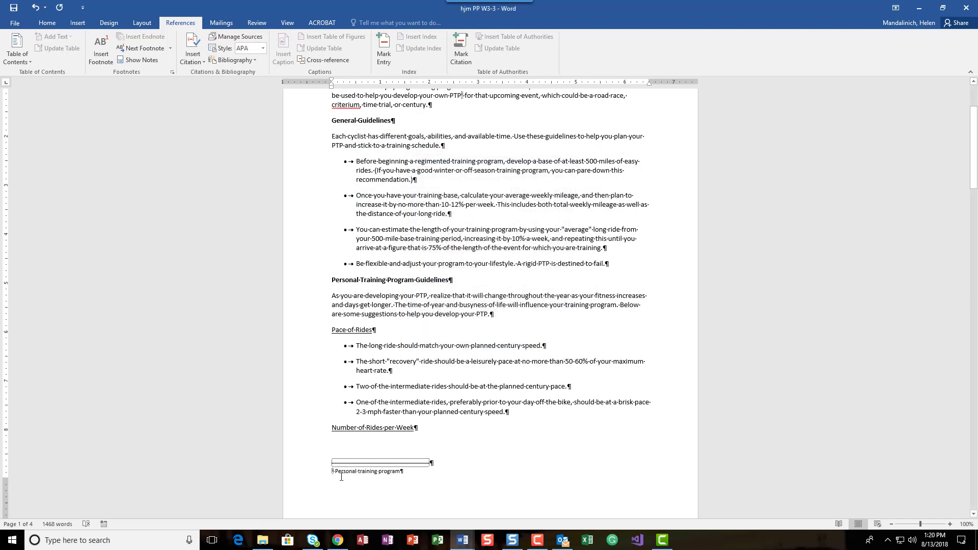
- Save the document with the restyled footnotes
scroll(357, 471, down, 12)
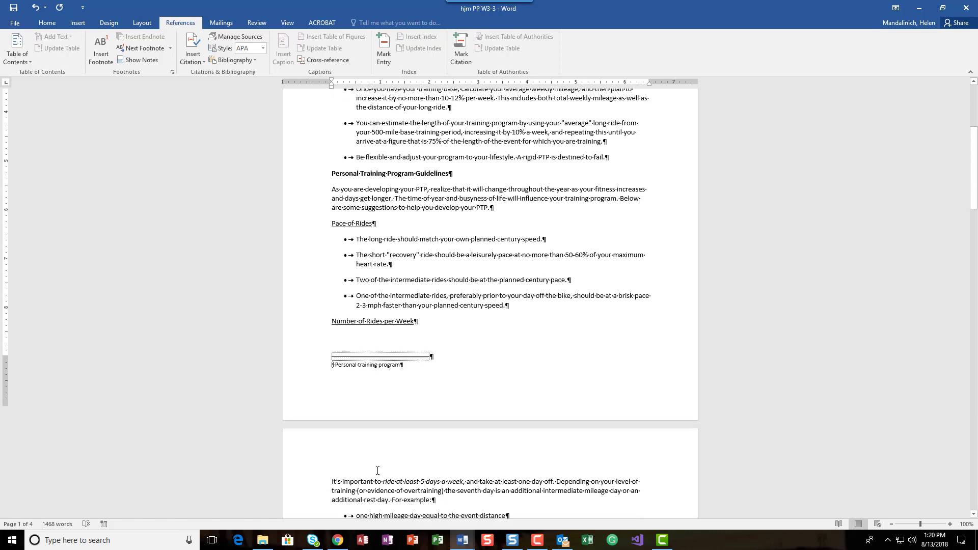
scroll(378, 470, down, 10)
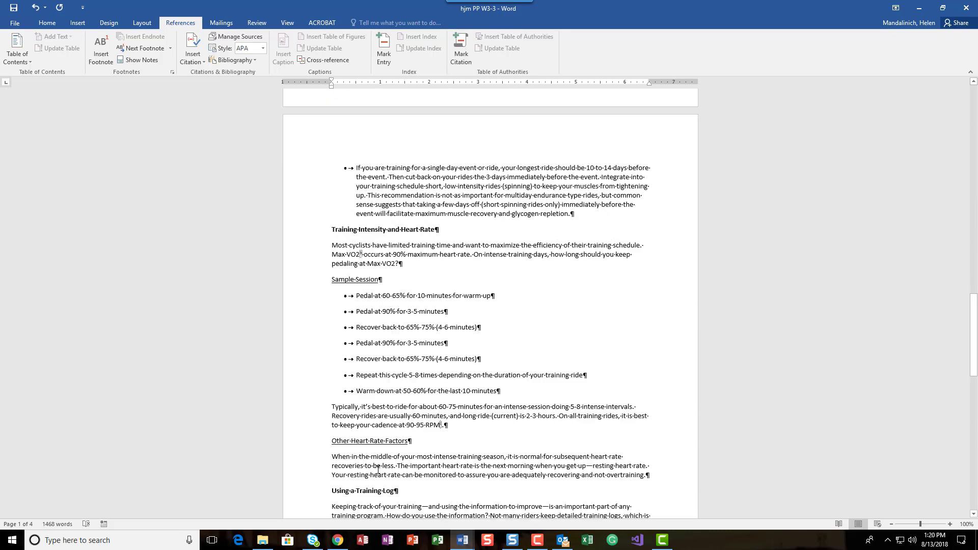
scroll(378, 470, down, 2)
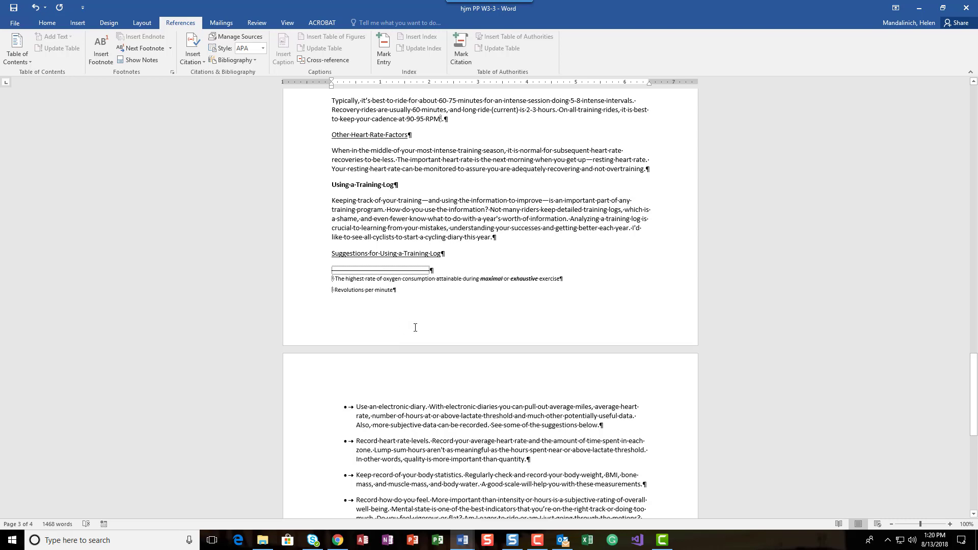
scroll(415, 327, up, 2)
scroll(415, 327, down, 2)
click(14, 8)
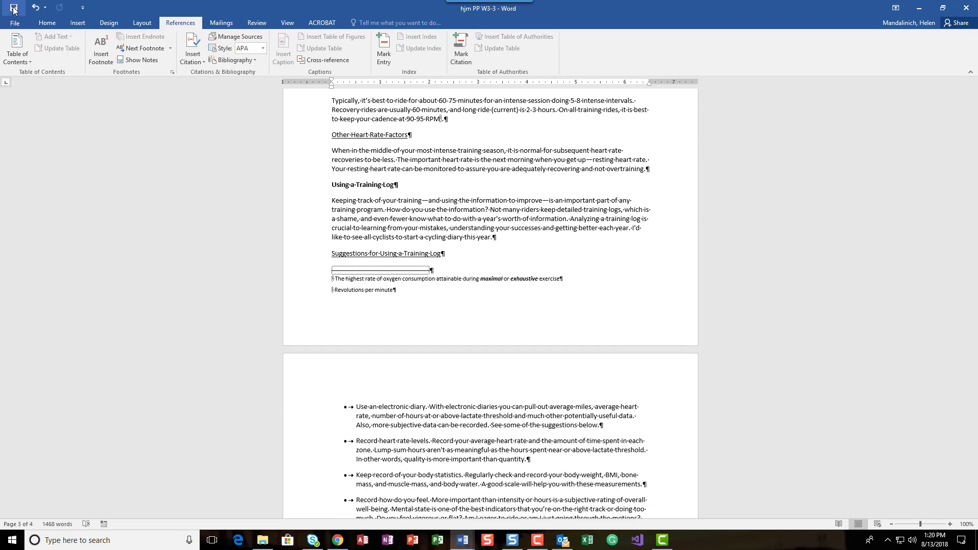